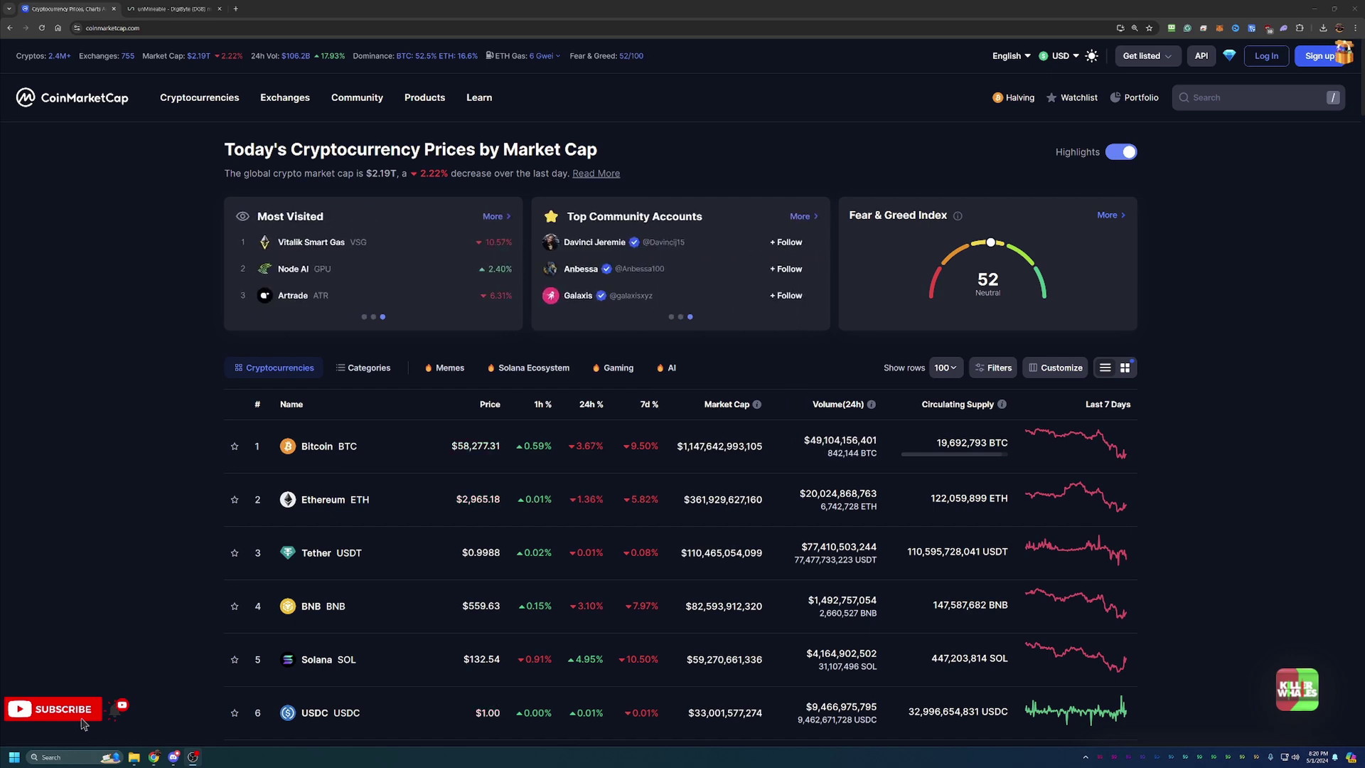
# Scroll through the current CoinMarketCap page, clearing a stray text selection
pyautogui.scroll(-1, 929, 148)
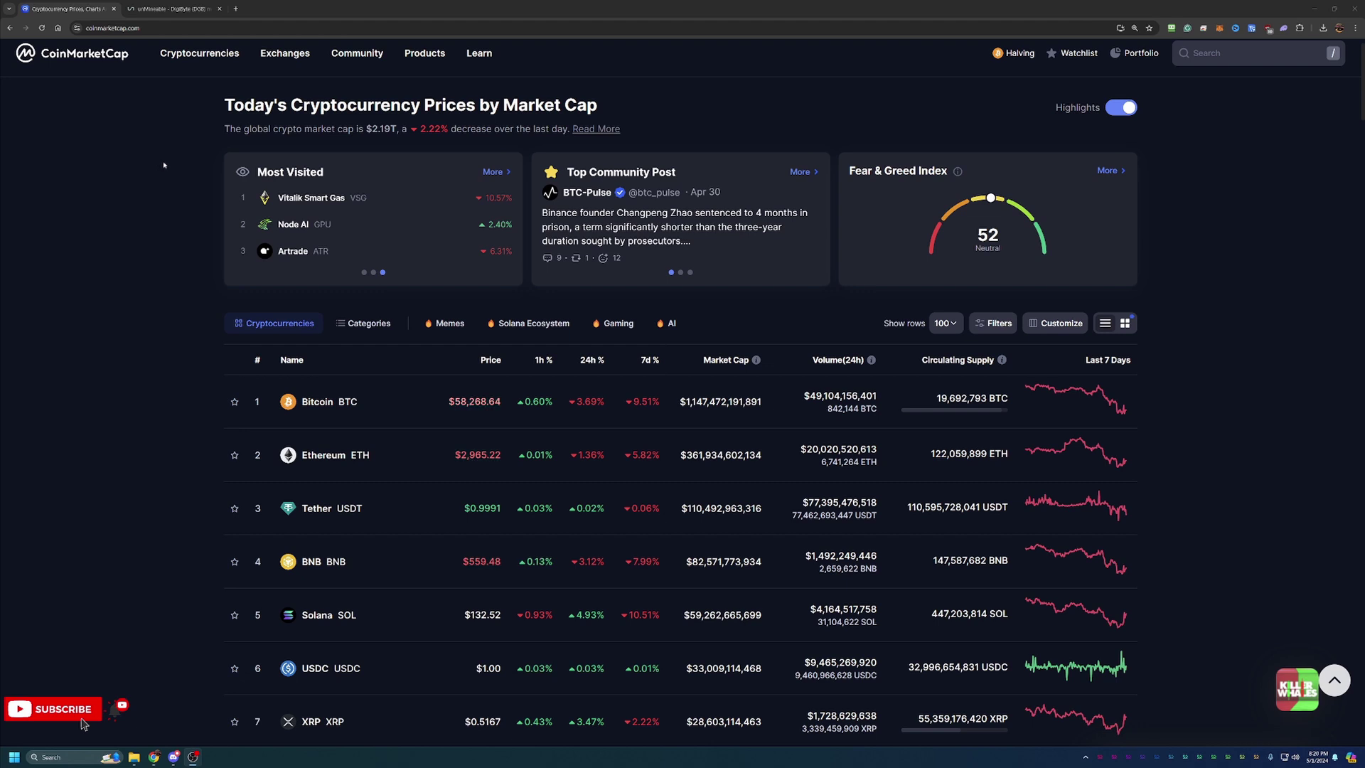
pyautogui.moveTo(371, 129); pyautogui.dragTo(382, 130)
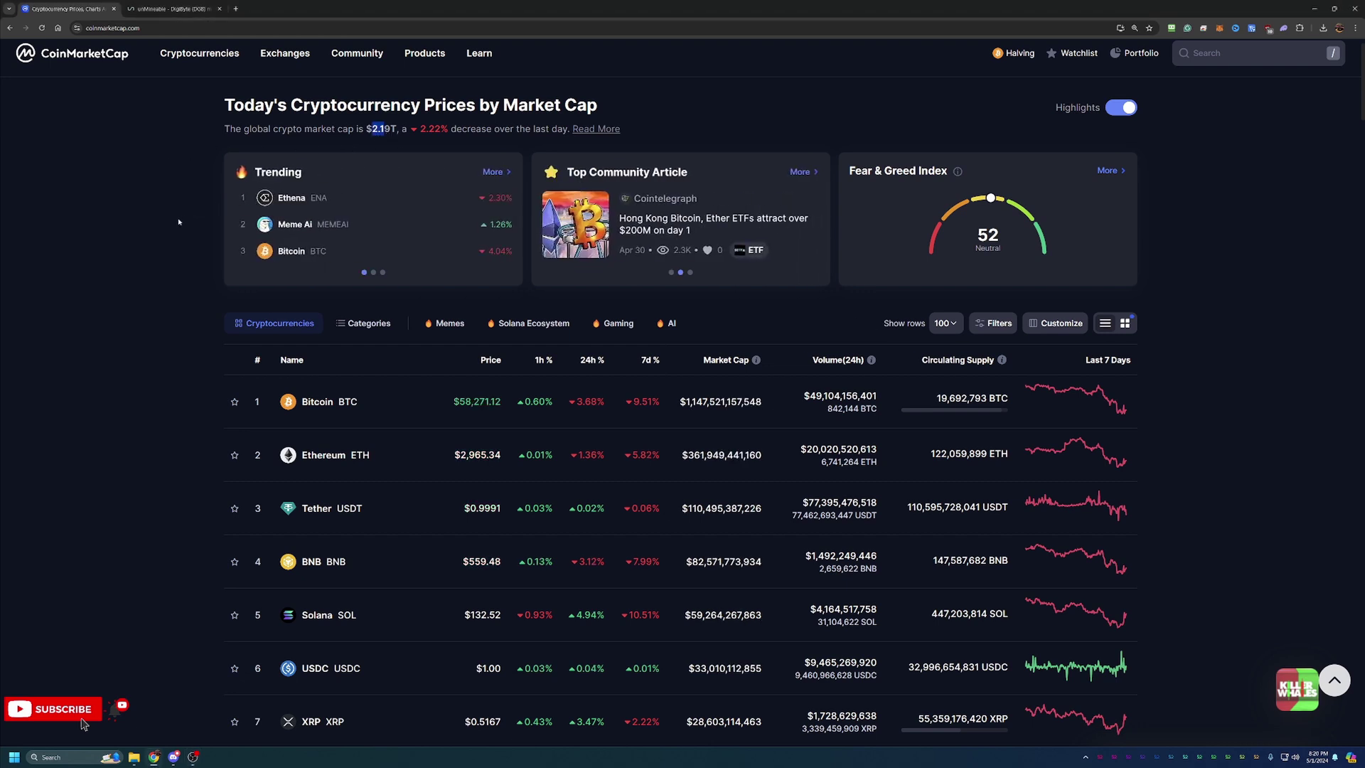
pyautogui.click(213, 256)
pyautogui.scroll(-1, 305, 341)
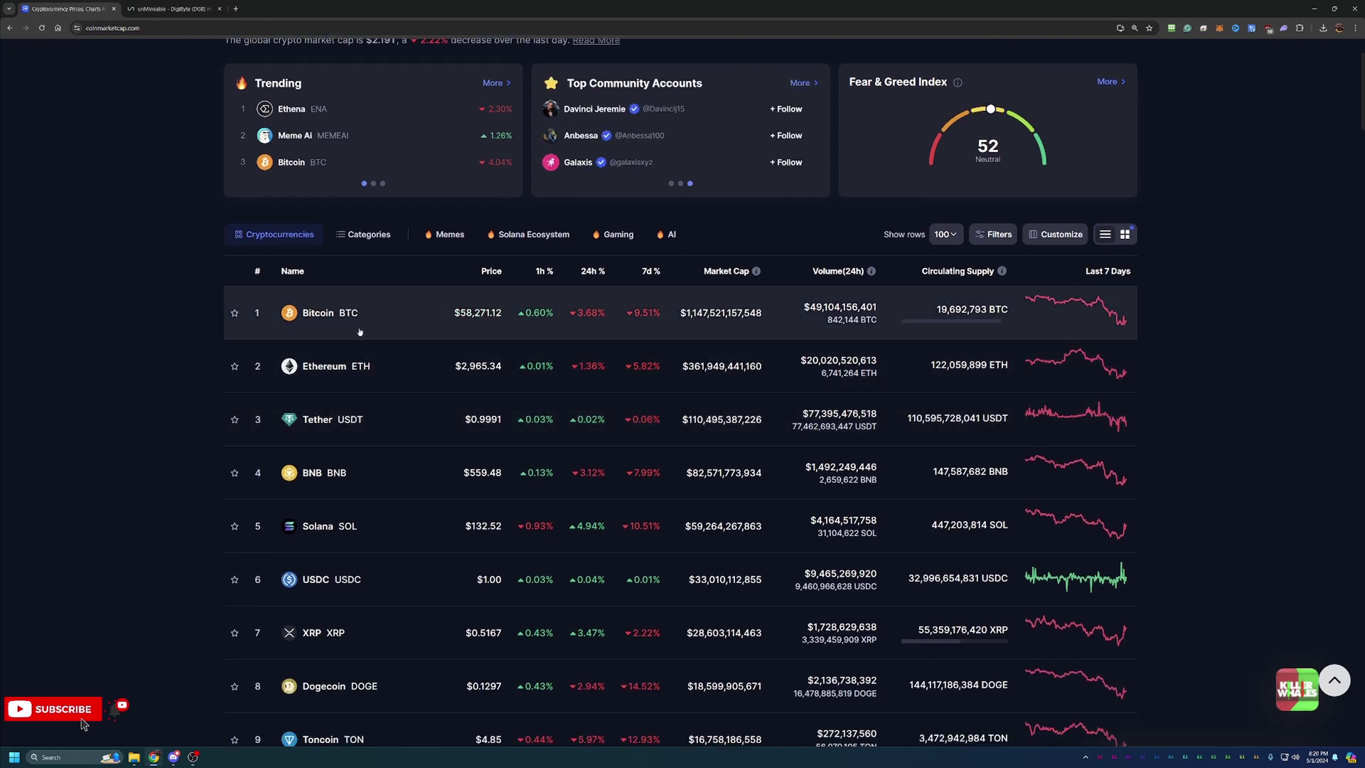
pyautogui.scroll(-1, 483, 341)
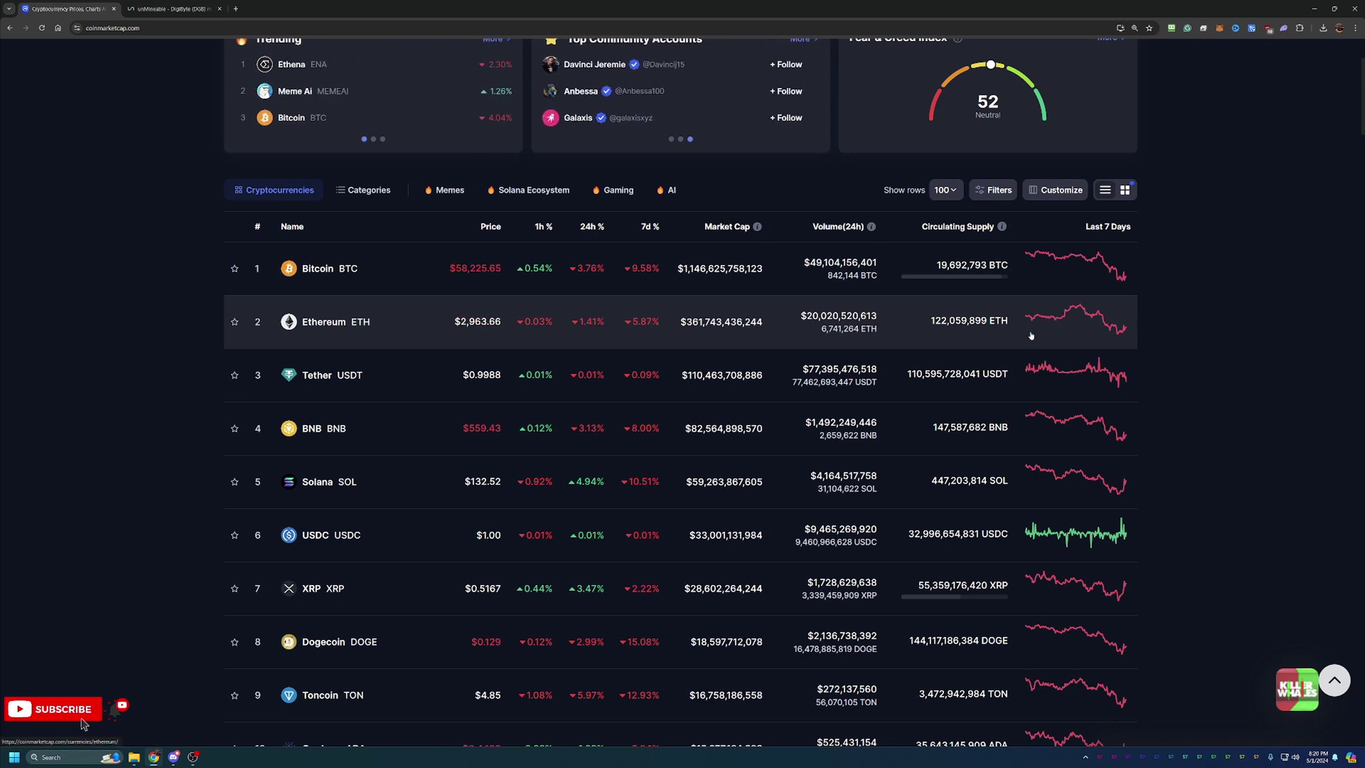
pyautogui.scroll(-1, 1030, 332)
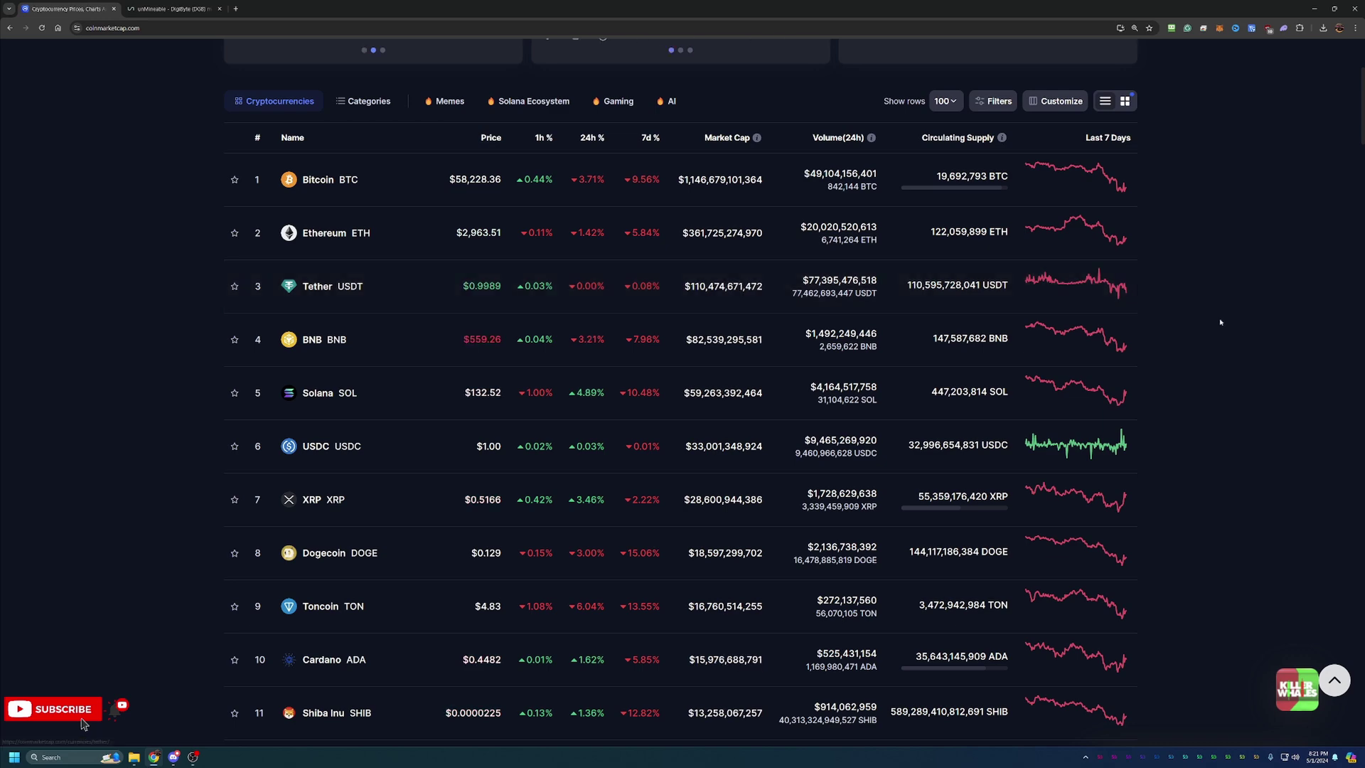
pyautogui.scroll(4, 1090, 313)
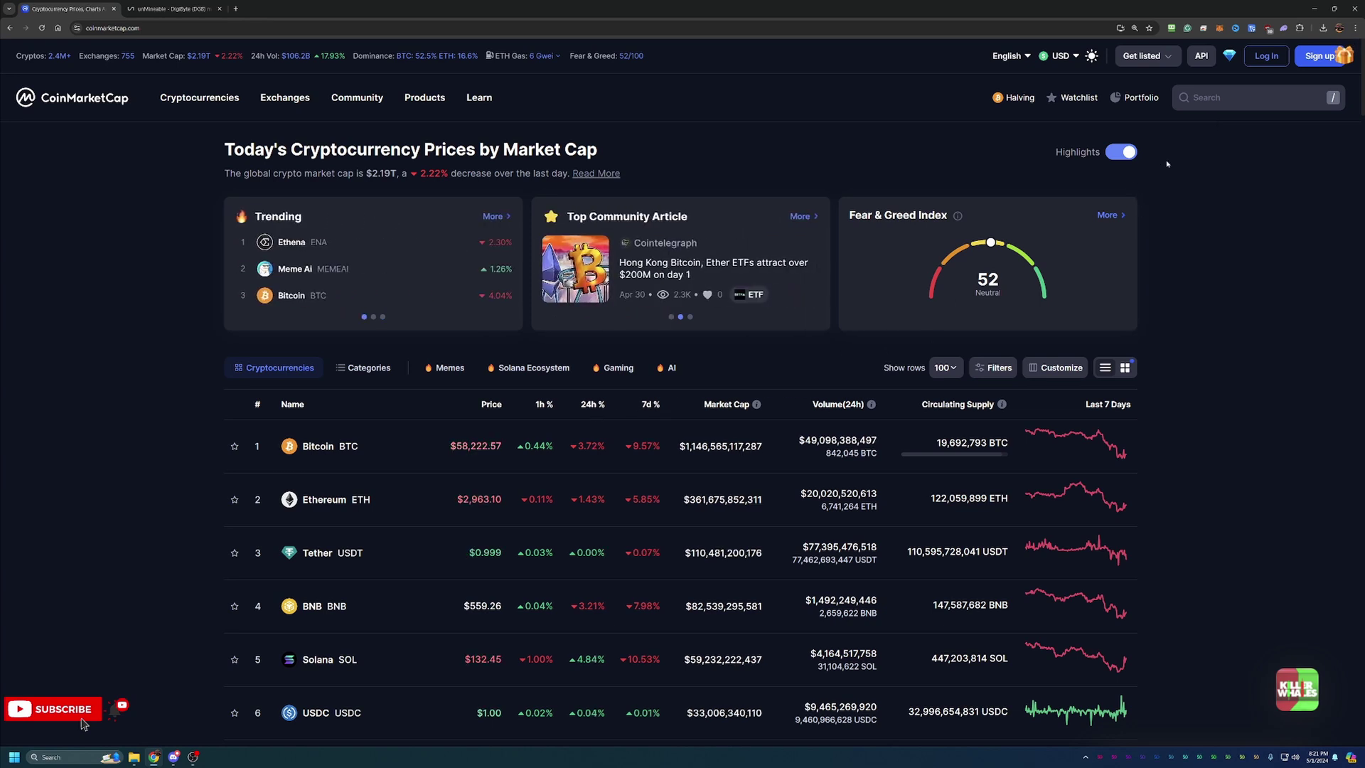
# Search 'dgb', open the DigiByte page and show its All-time price chart
pyautogui.click(1198, 99)
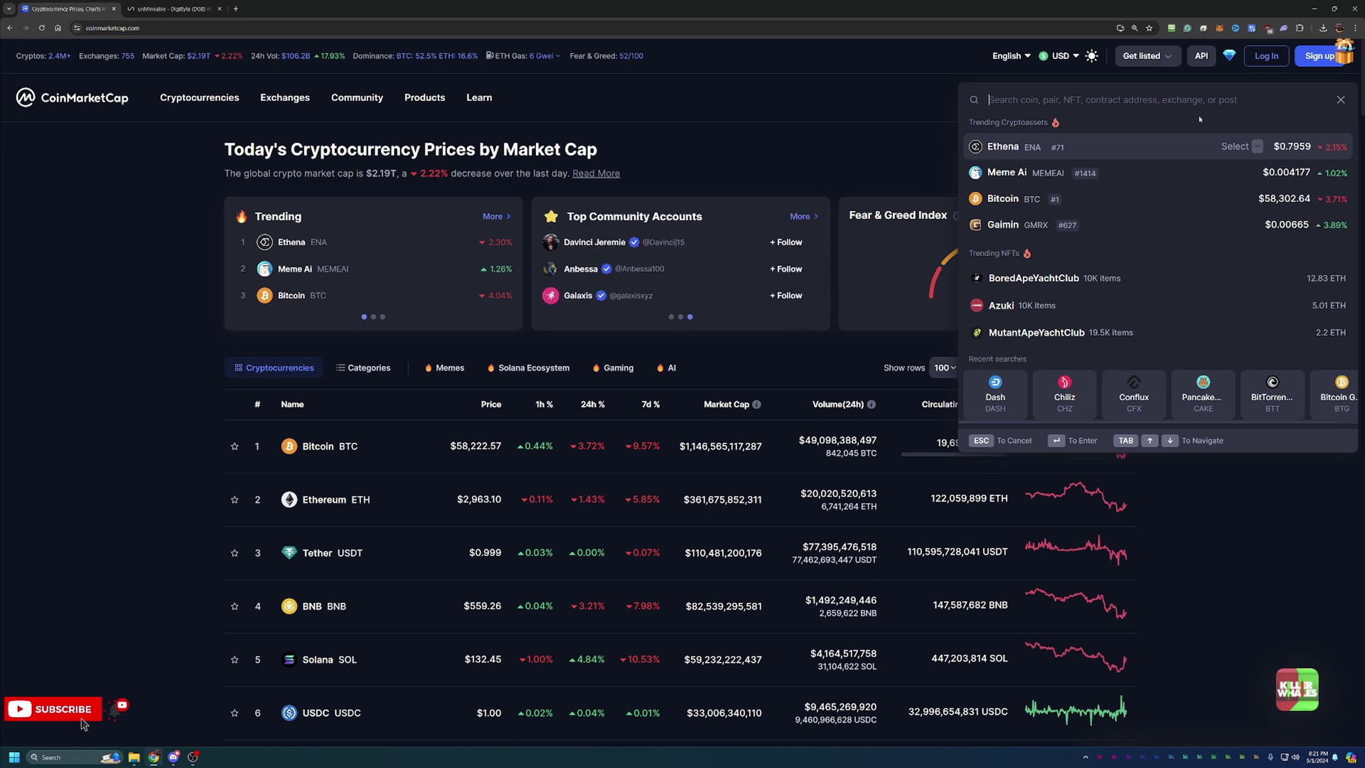
pyautogui.write('dgb')
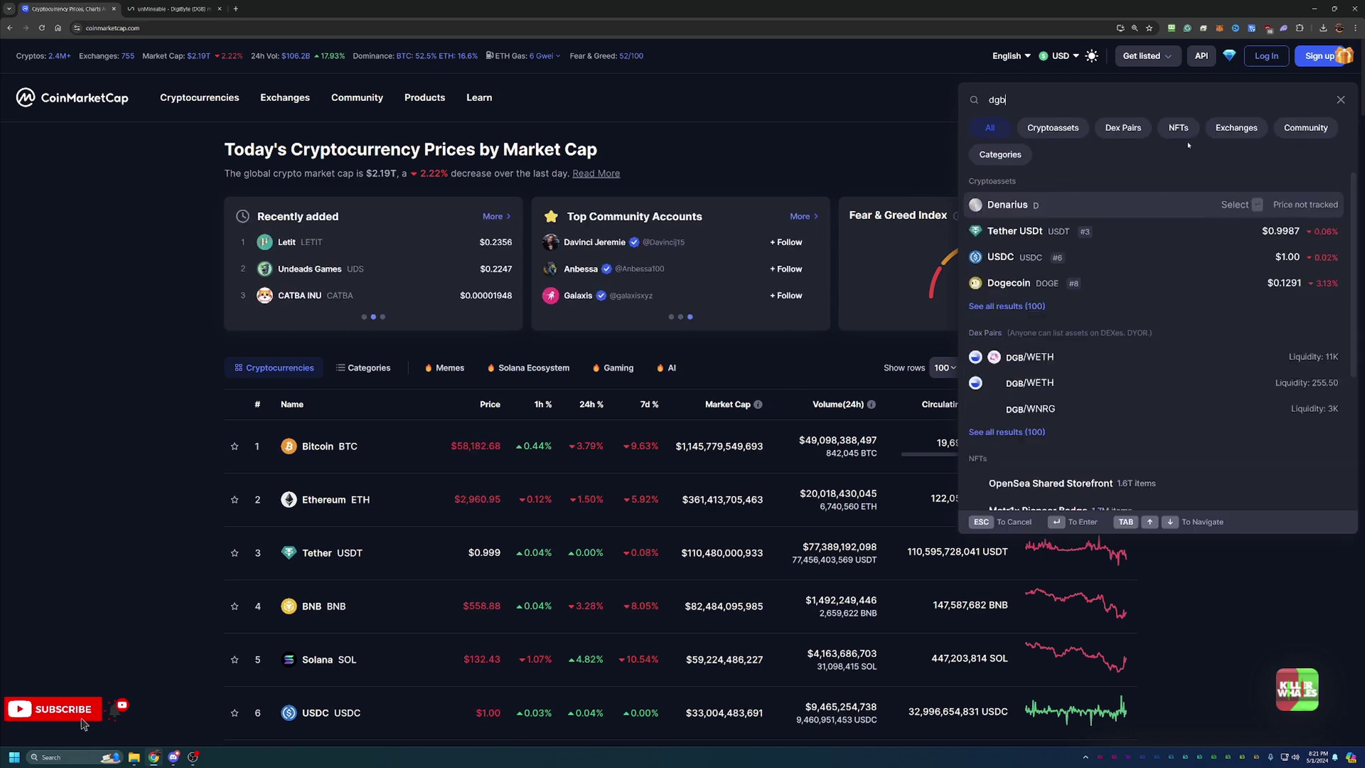
pyautogui.click(1122, 206)
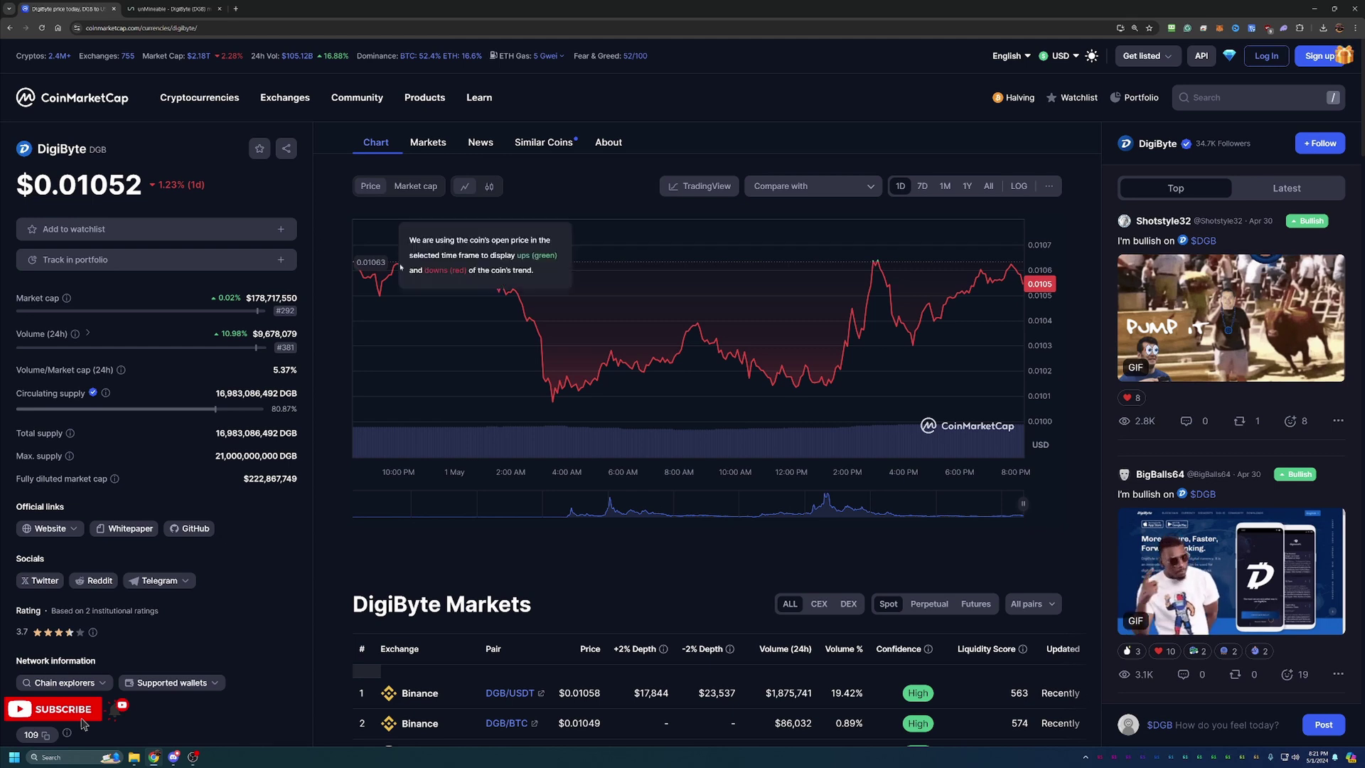
pyautogui.click(988, 187)
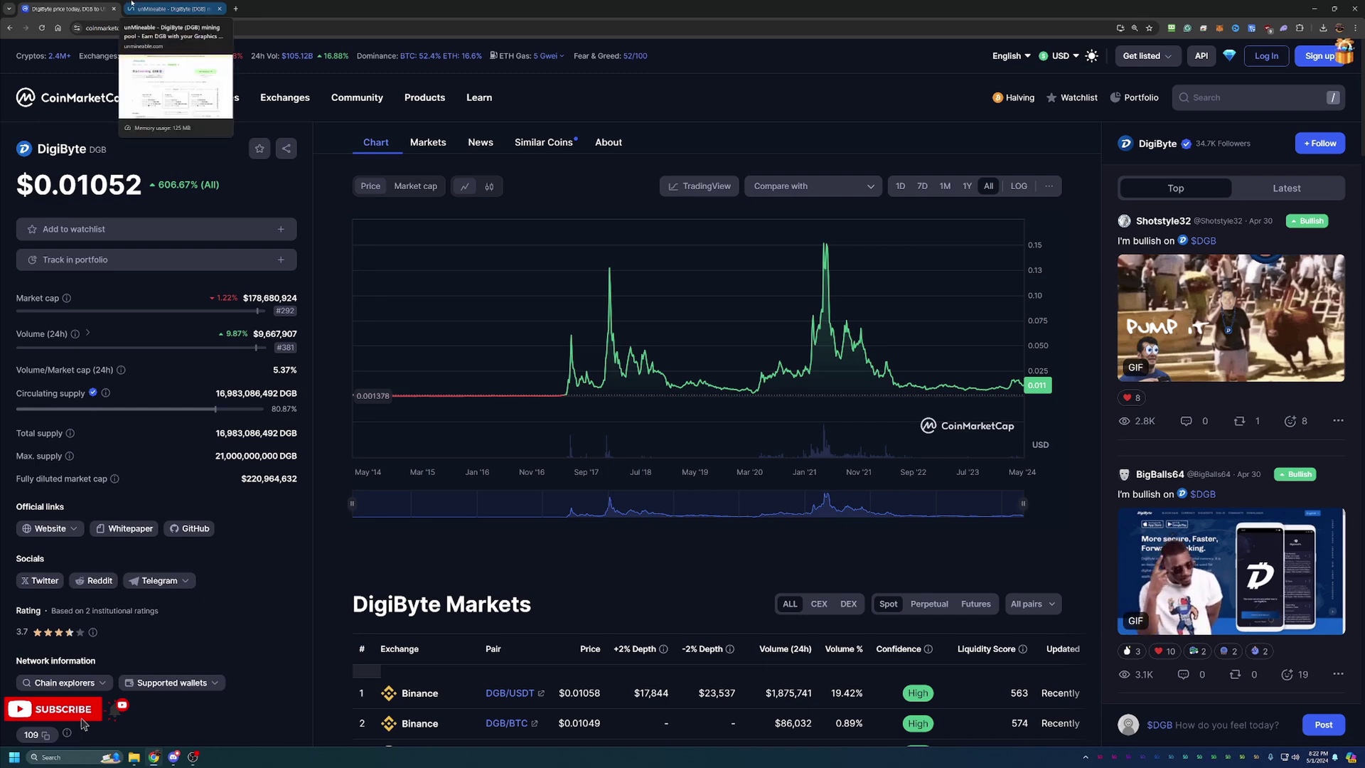
# Go to unMineable's DGB page and scroll to the Kawpow pool kp.unmineable.com and setup guides
pyautogui.click(135, 7)
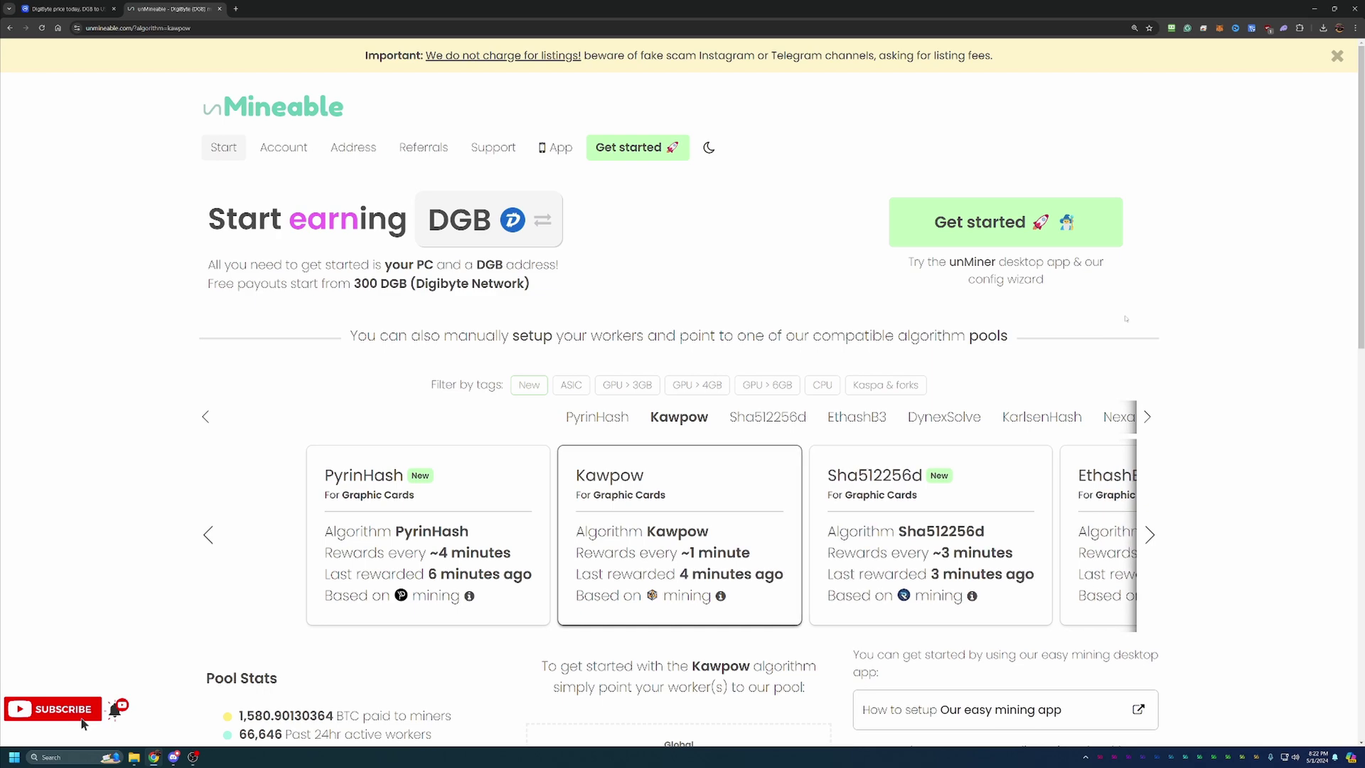
pyautogui.scroll(-3, 1125, 318)
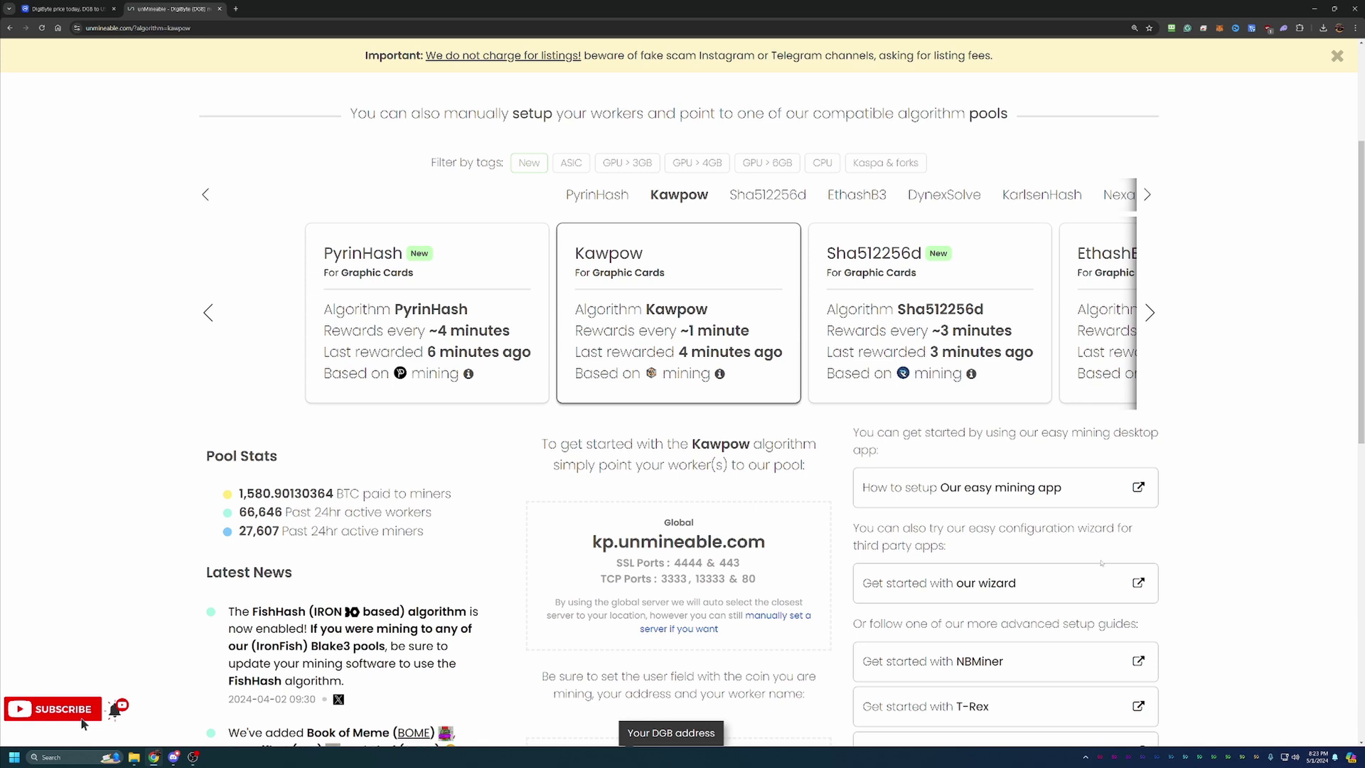
# Launch the unMineable wizard in Basic mode with Graphics Card (GPU) as the hardware
pyautogui.click(1026, 580)
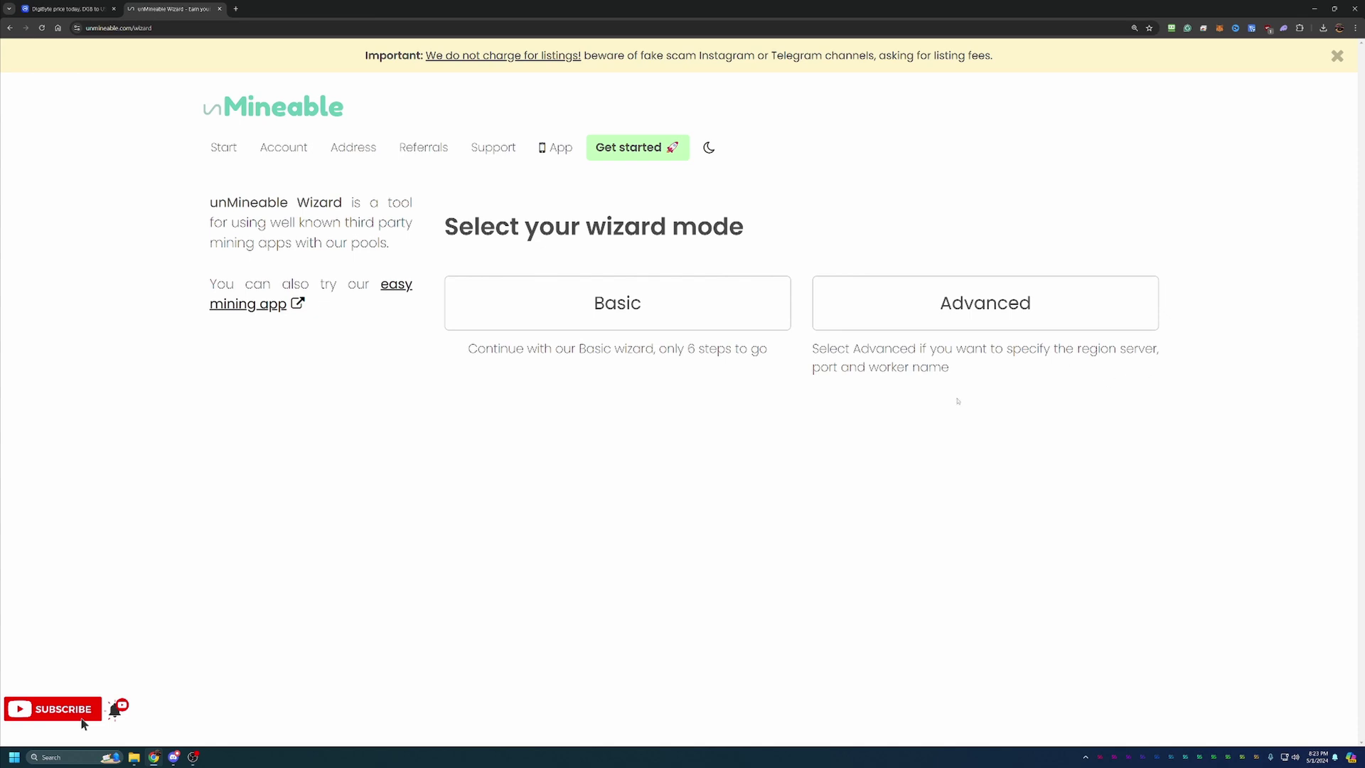
pyautogui.click(685, 293)
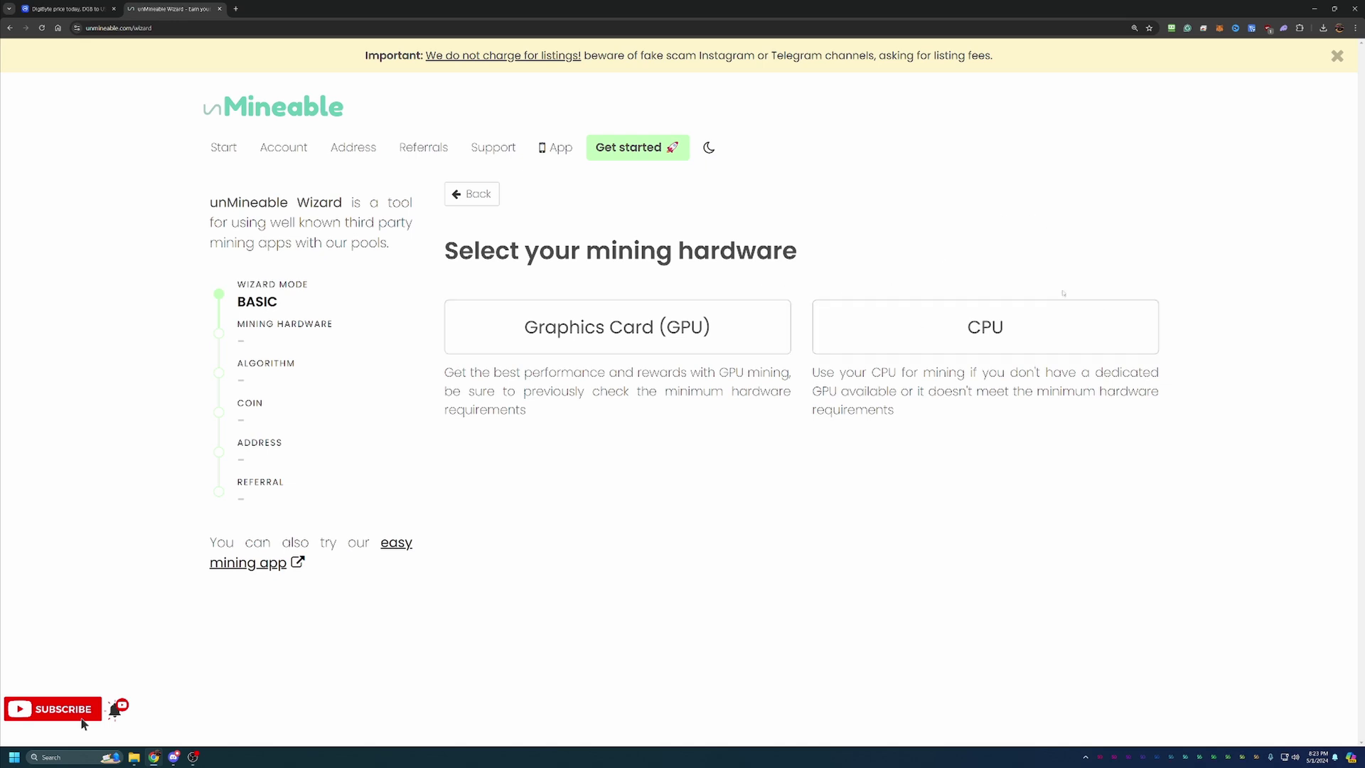
pyautogui.click(734, 324)
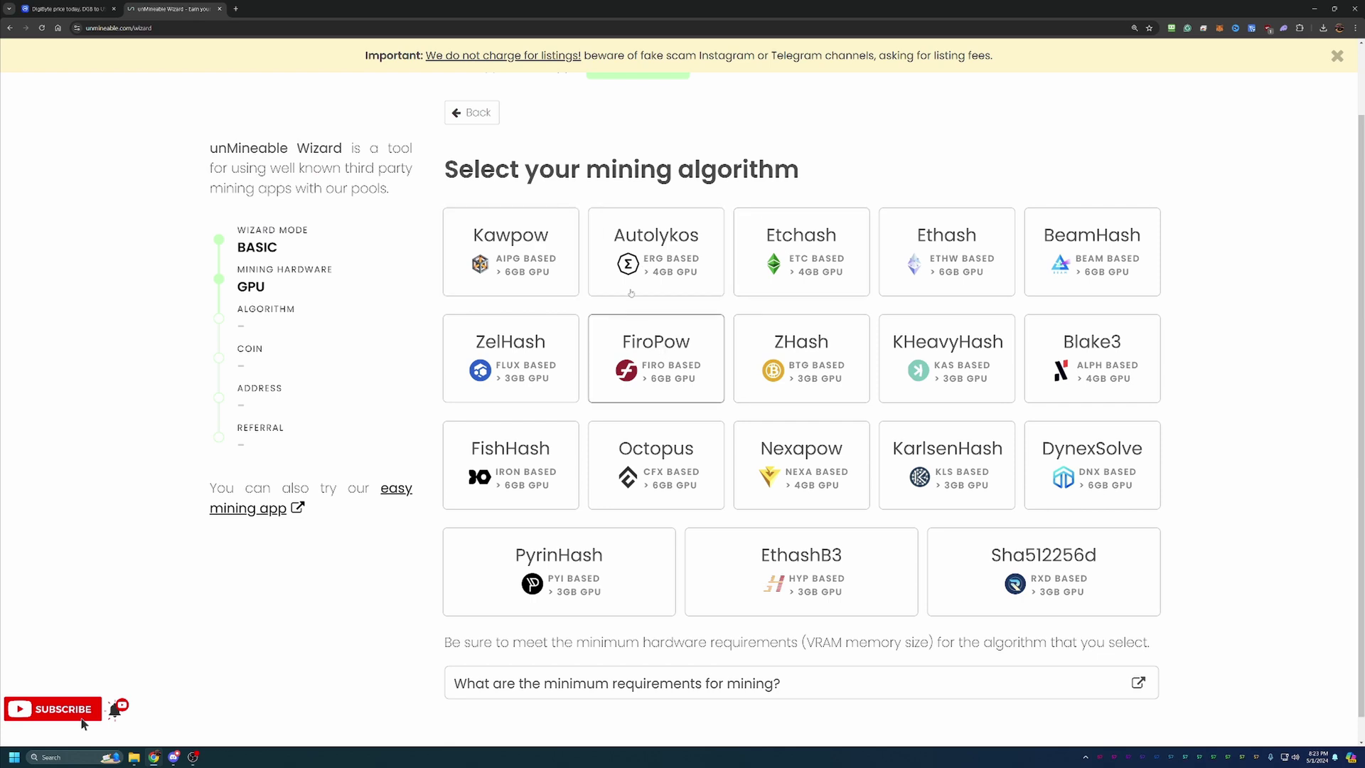
# Choose Kawpow and DigiByte, then paste the DGB wallet address, testing and restoring its ending
pyautogui.click(542, 255)
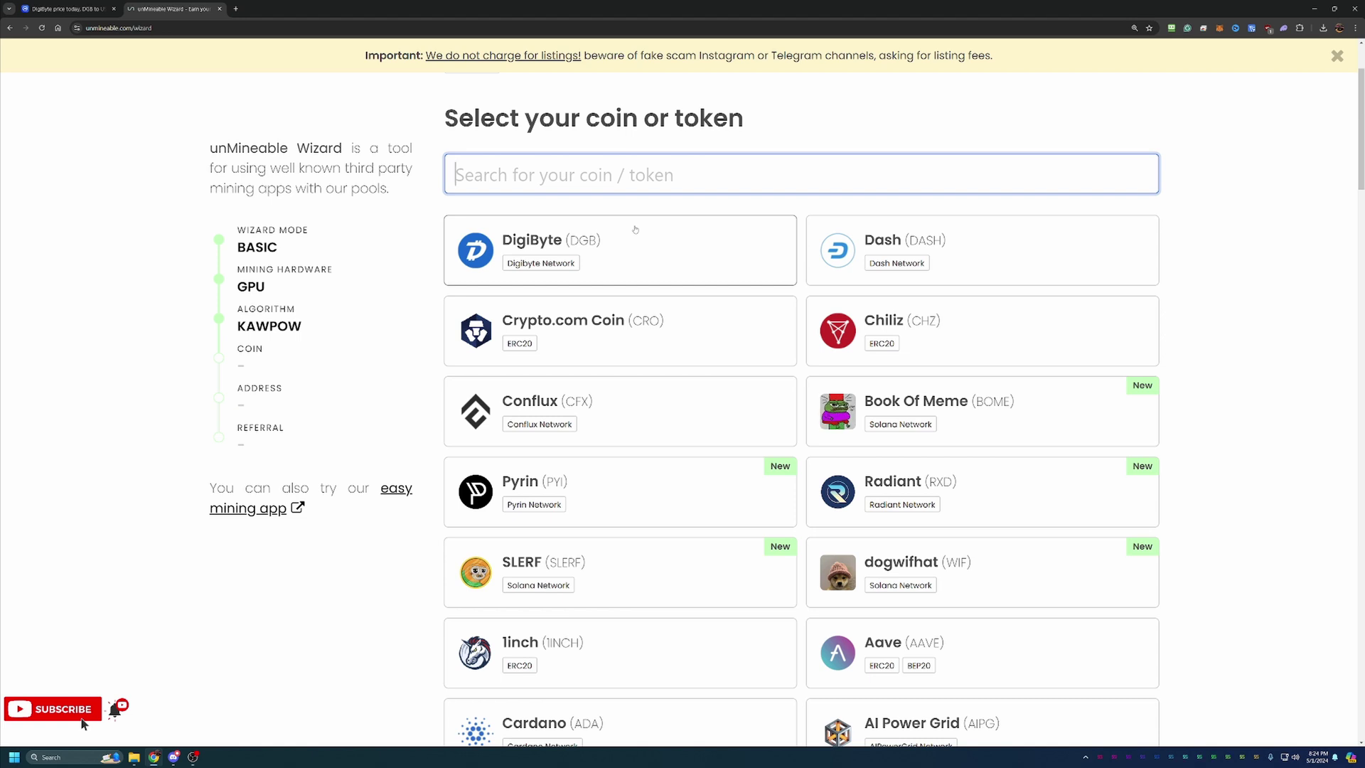
pyautogui.click(630, 234)
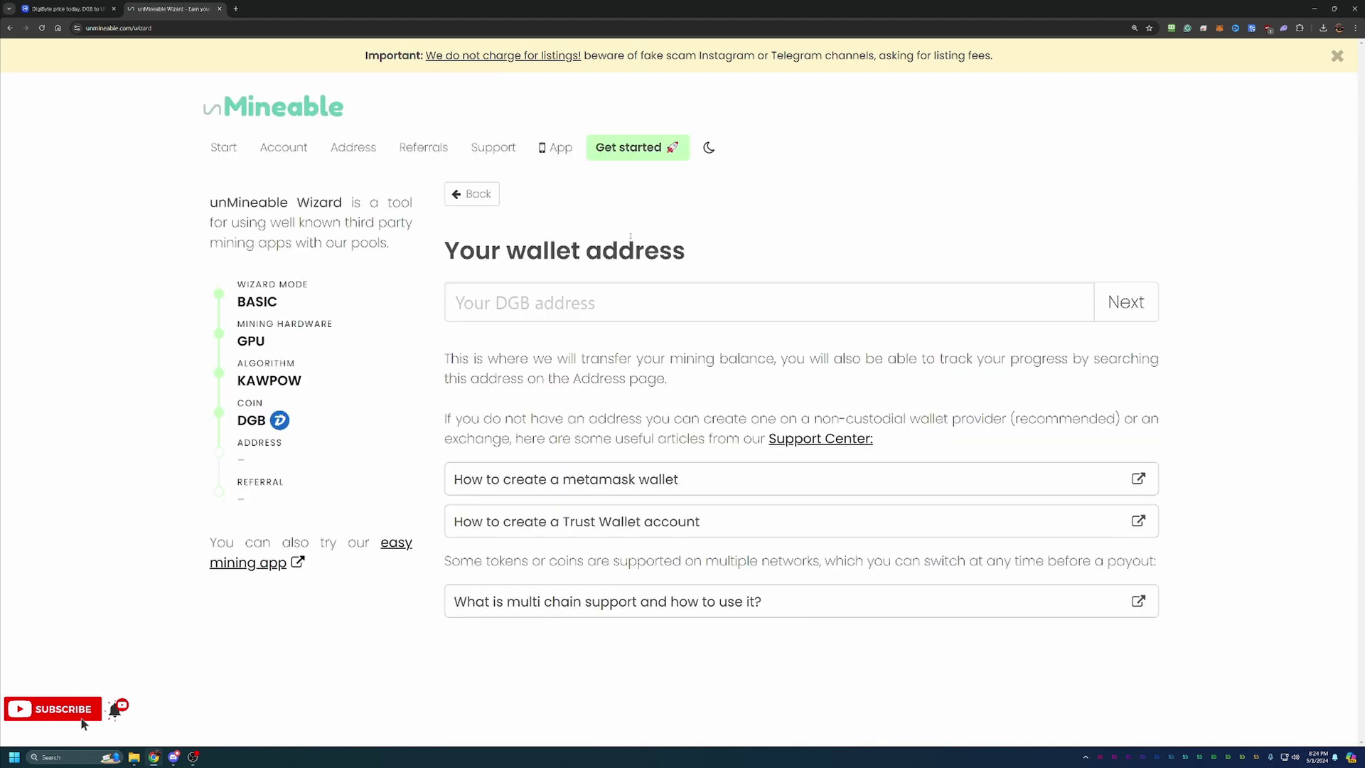
pyautogui.click(562, 305)
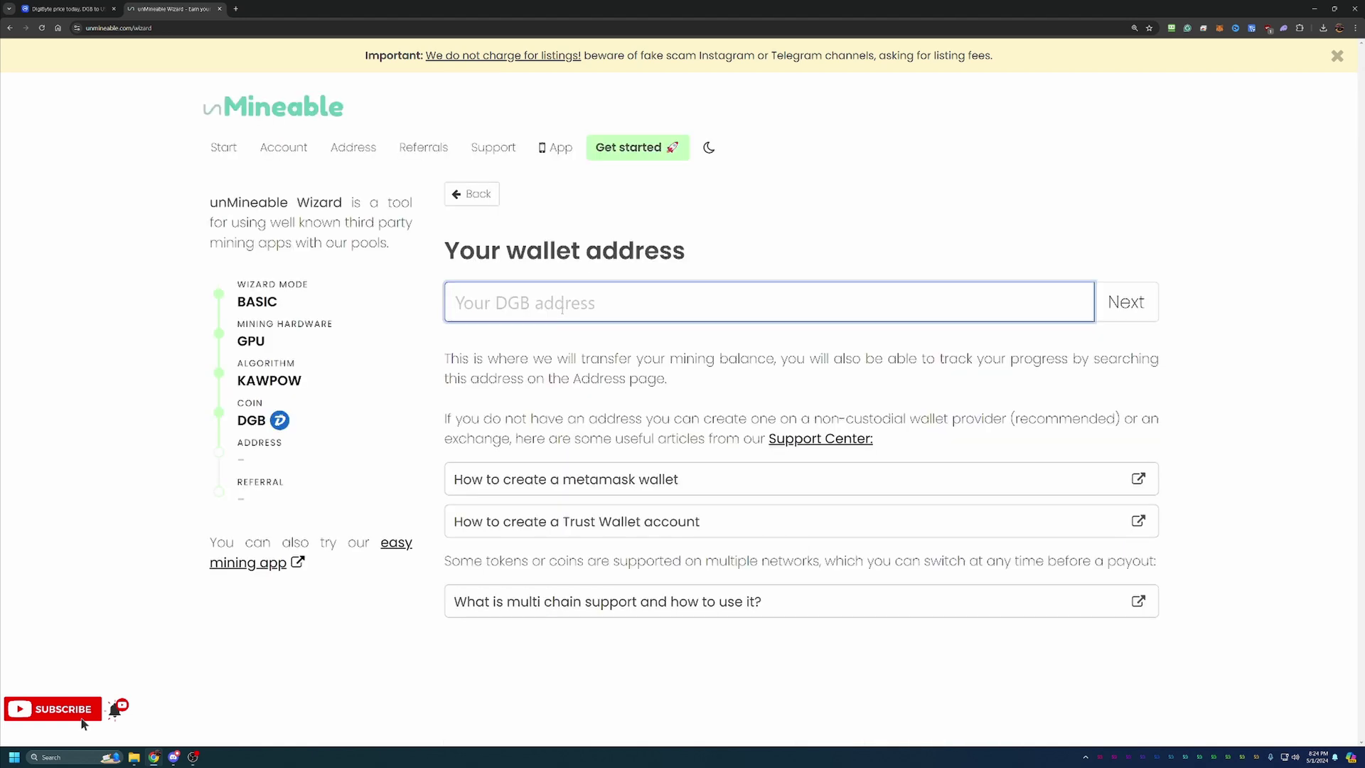
pyautogui.write('DFHvtSCQRjfeEHX7JFhJ3JML8BihQ5DNMz')
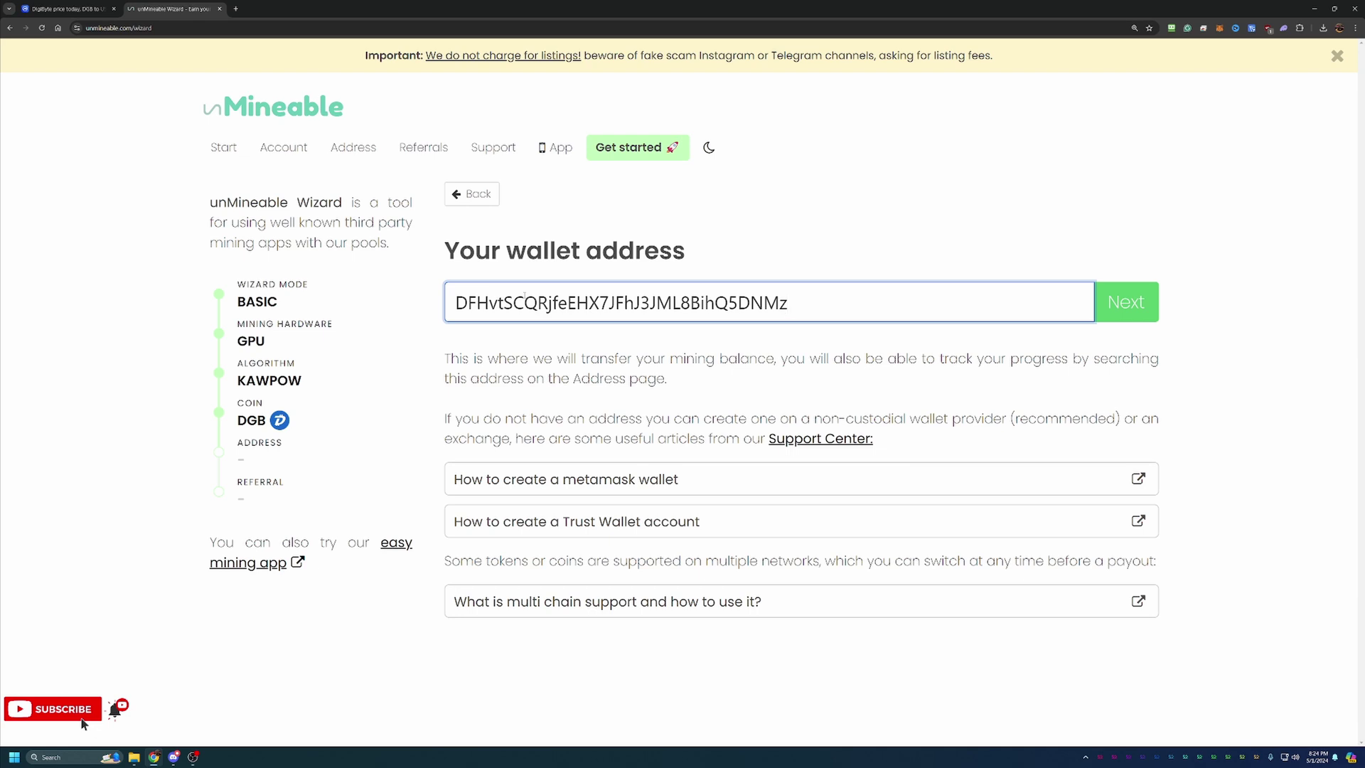
pyautogui.press('BackSpace')
pyautogui.write('zzzz')
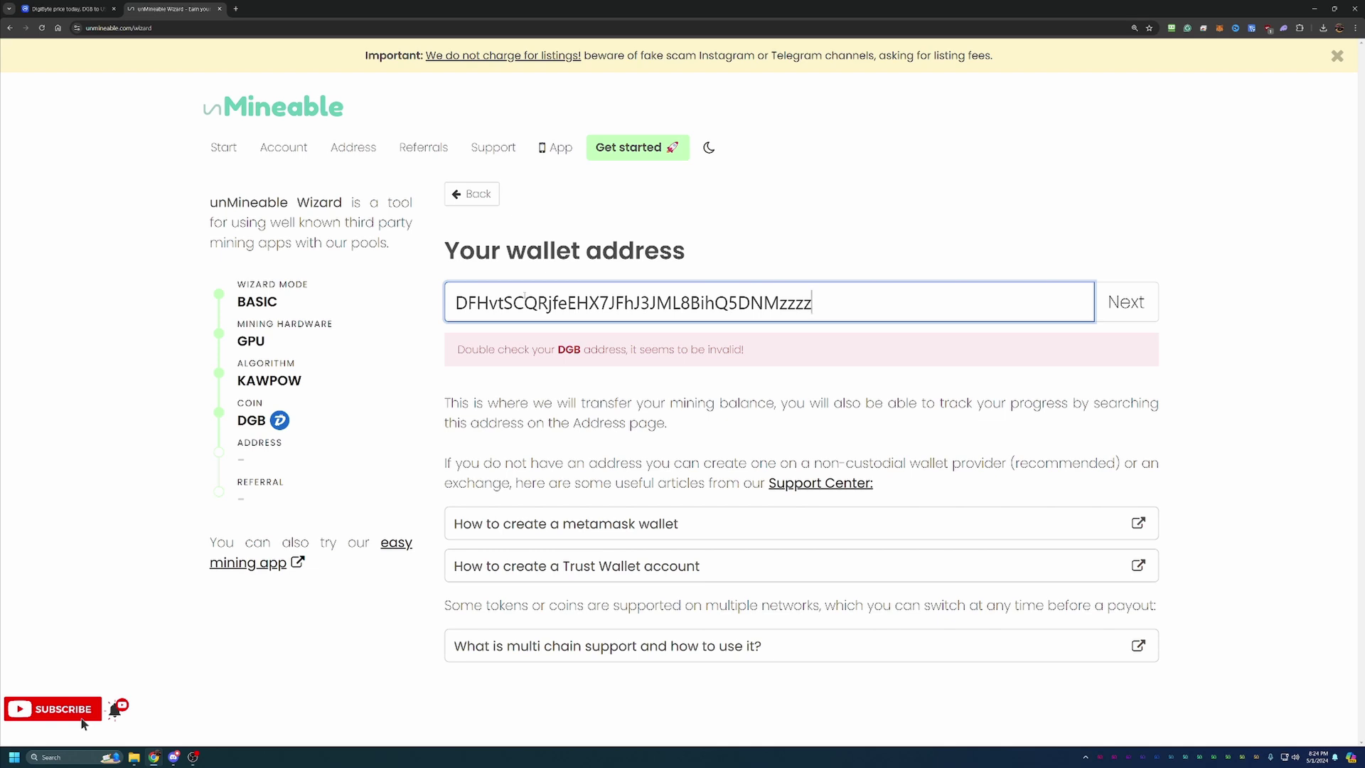
pyautogui.press('BackSpace')
pyautogui.press('BackSpace')
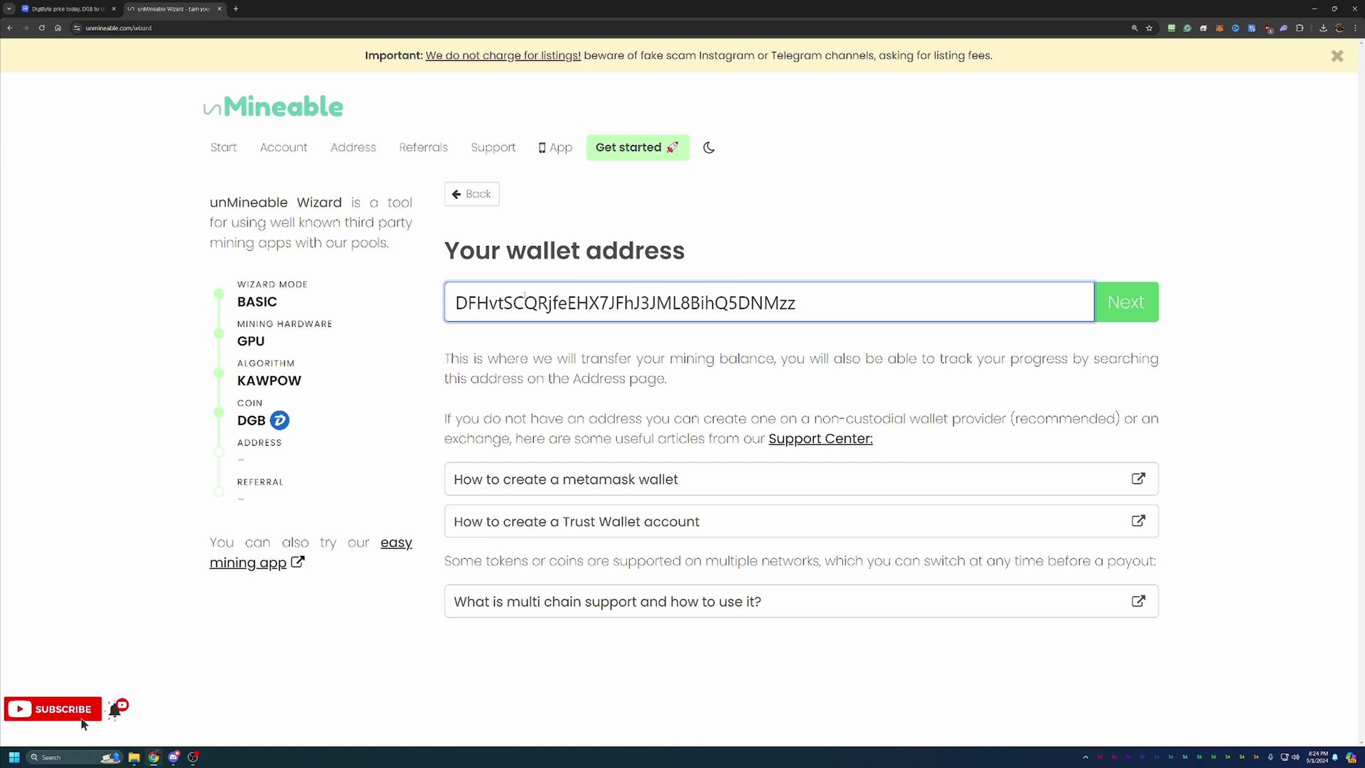
pyautogui.press('BackSpace')
# Confirm the wallet address and accept the prefilled referral code to generate the Kawpow miner commands
pyautogui.click(1140, 301)
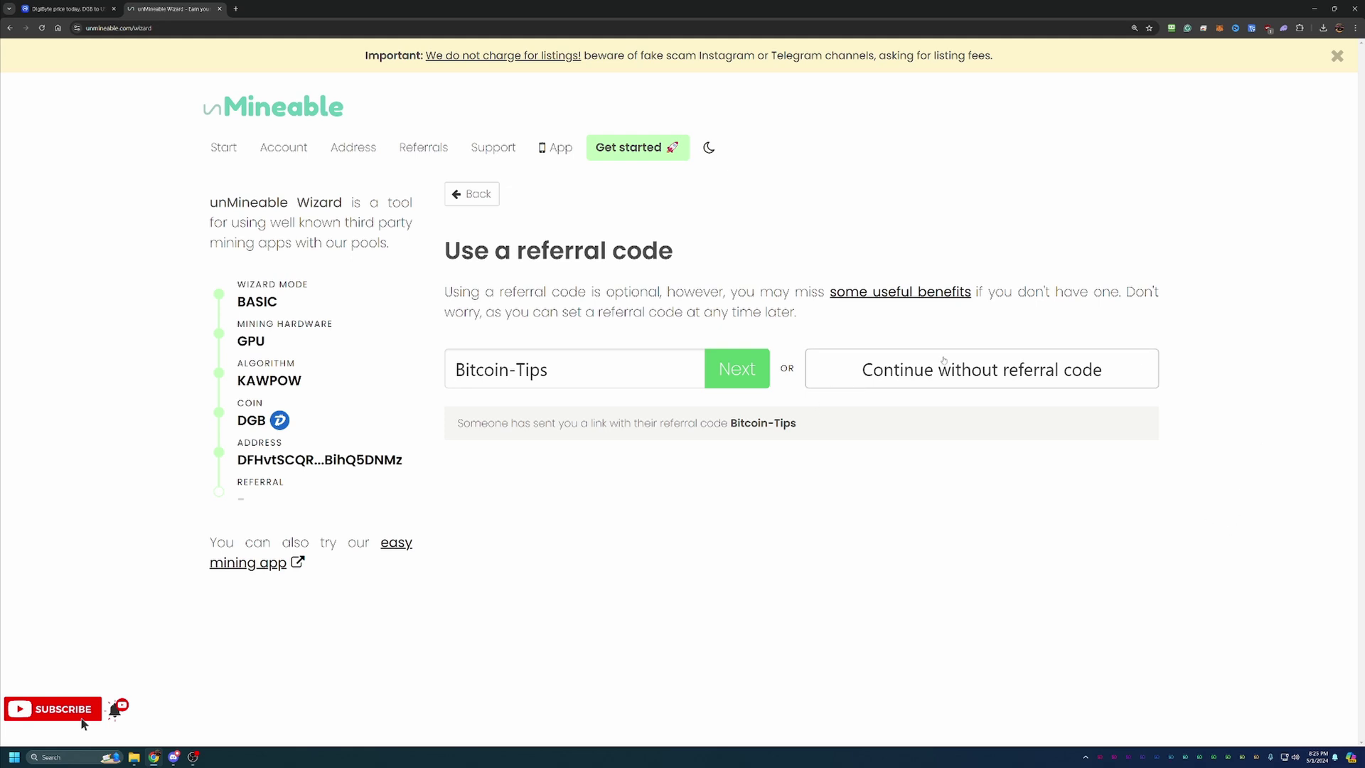
pyautogui.click(732, 368)
pyautogui.scroll(-1, 876, 297)
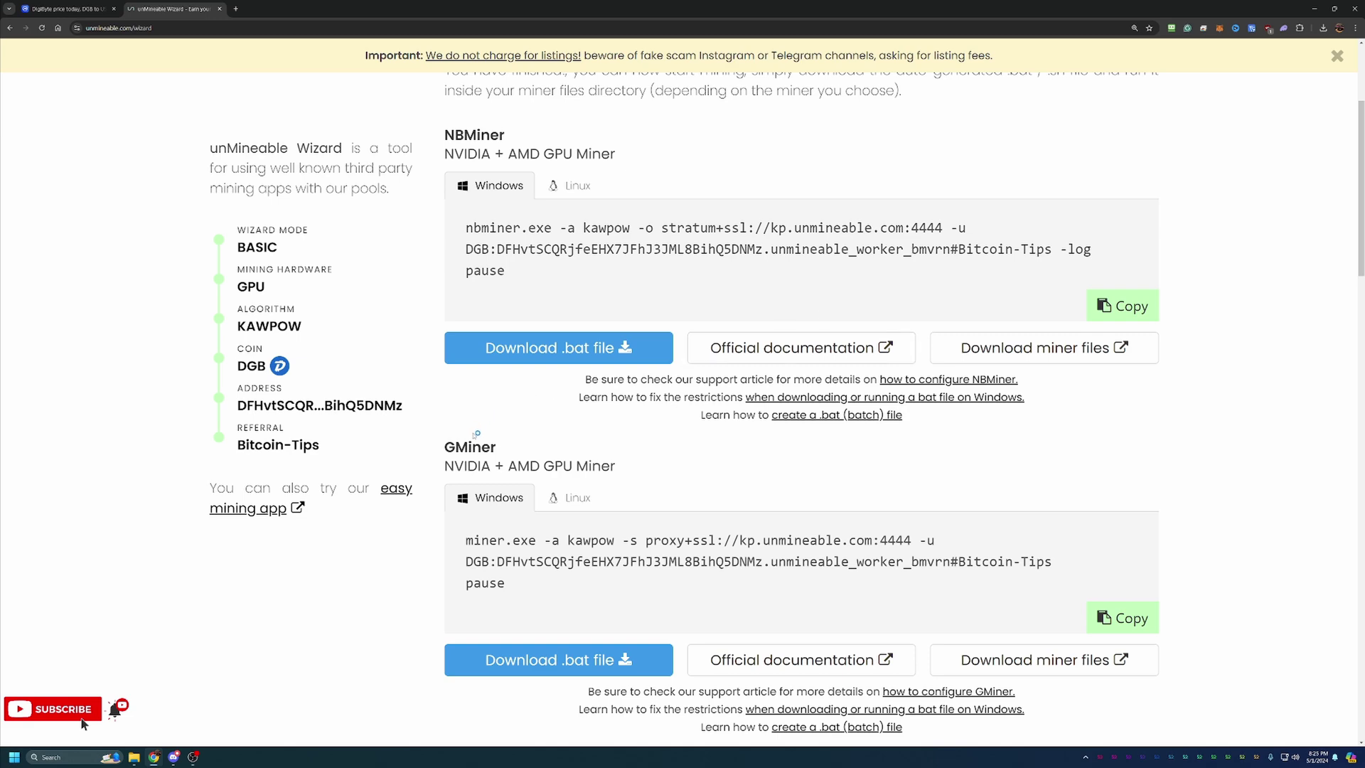
pyautogui.scroll(-1, 540, 471)
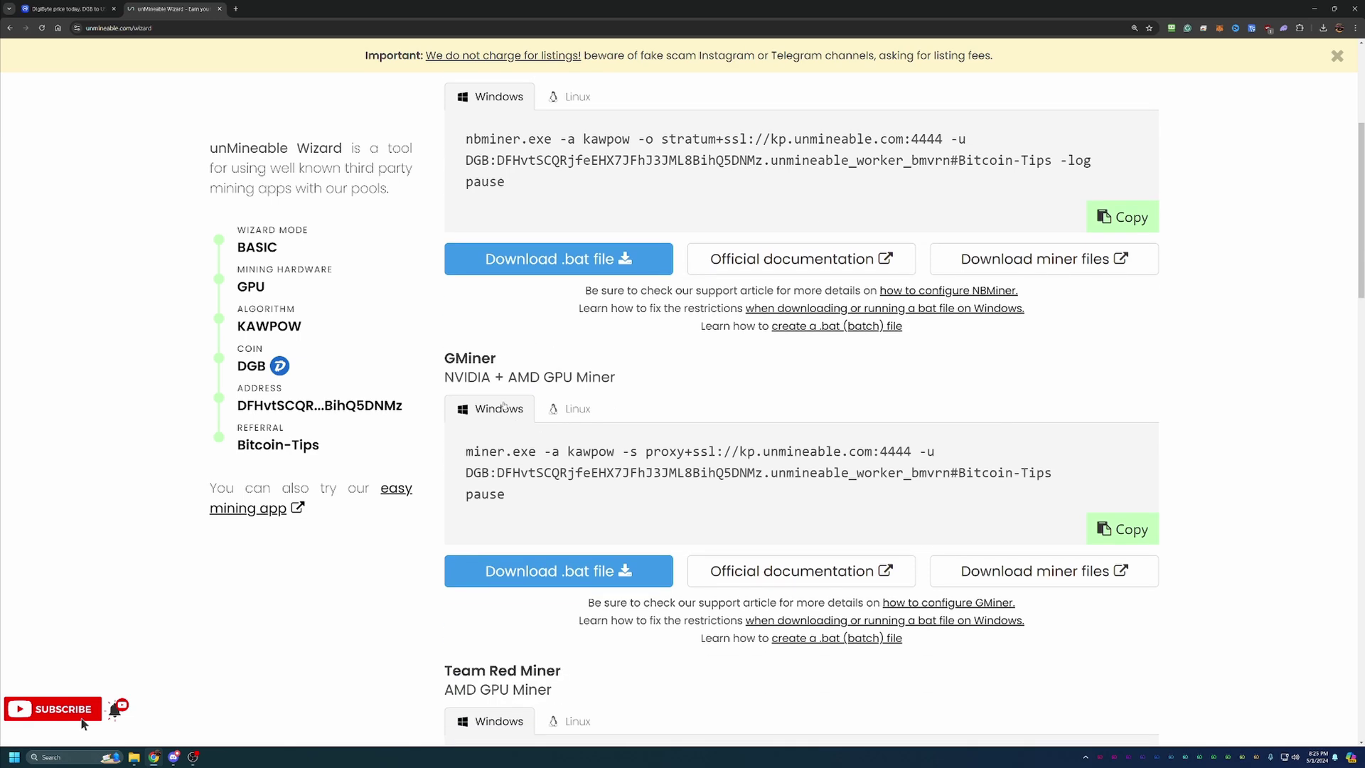
pyautogui.scroll(-2, 503, 406)
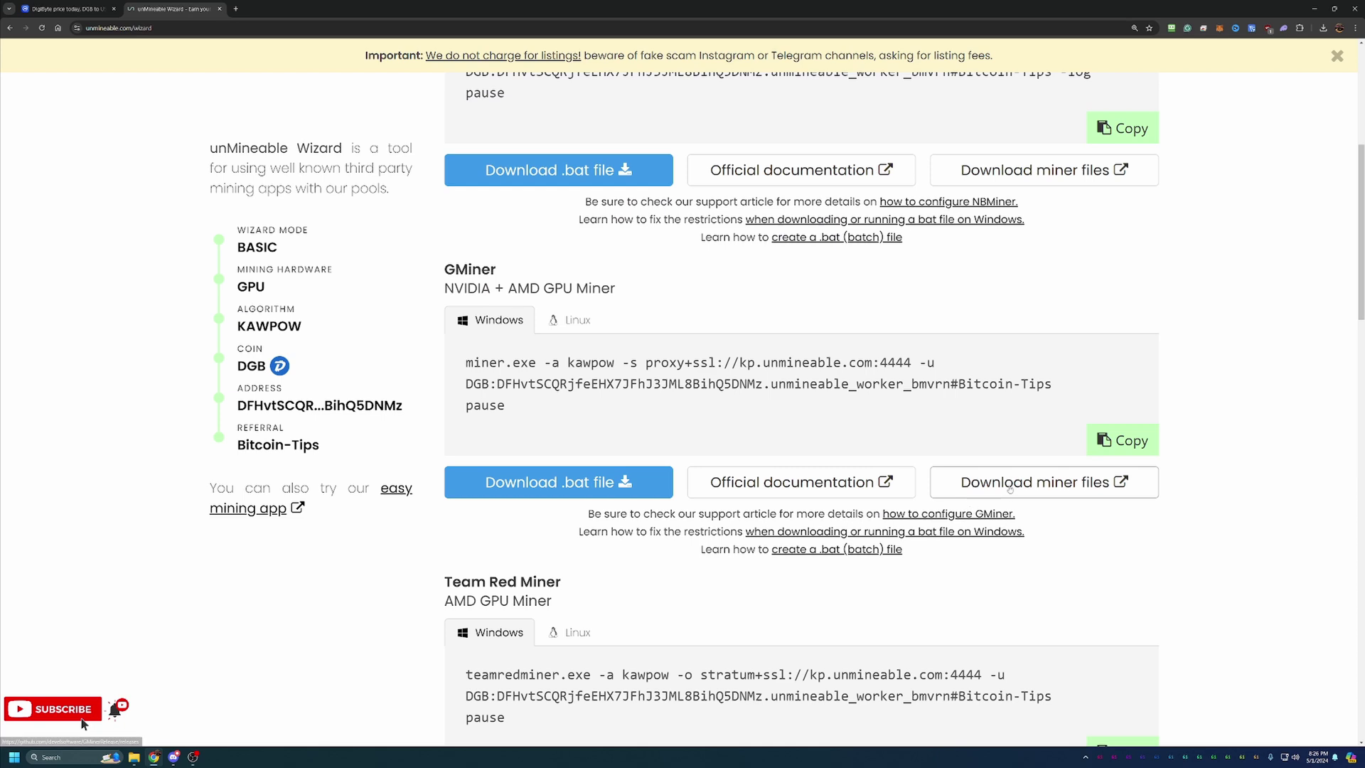
# Open GMiner's GitHub releases page, then return to the unMineable wizard
pyautogui.click(1008, 485)
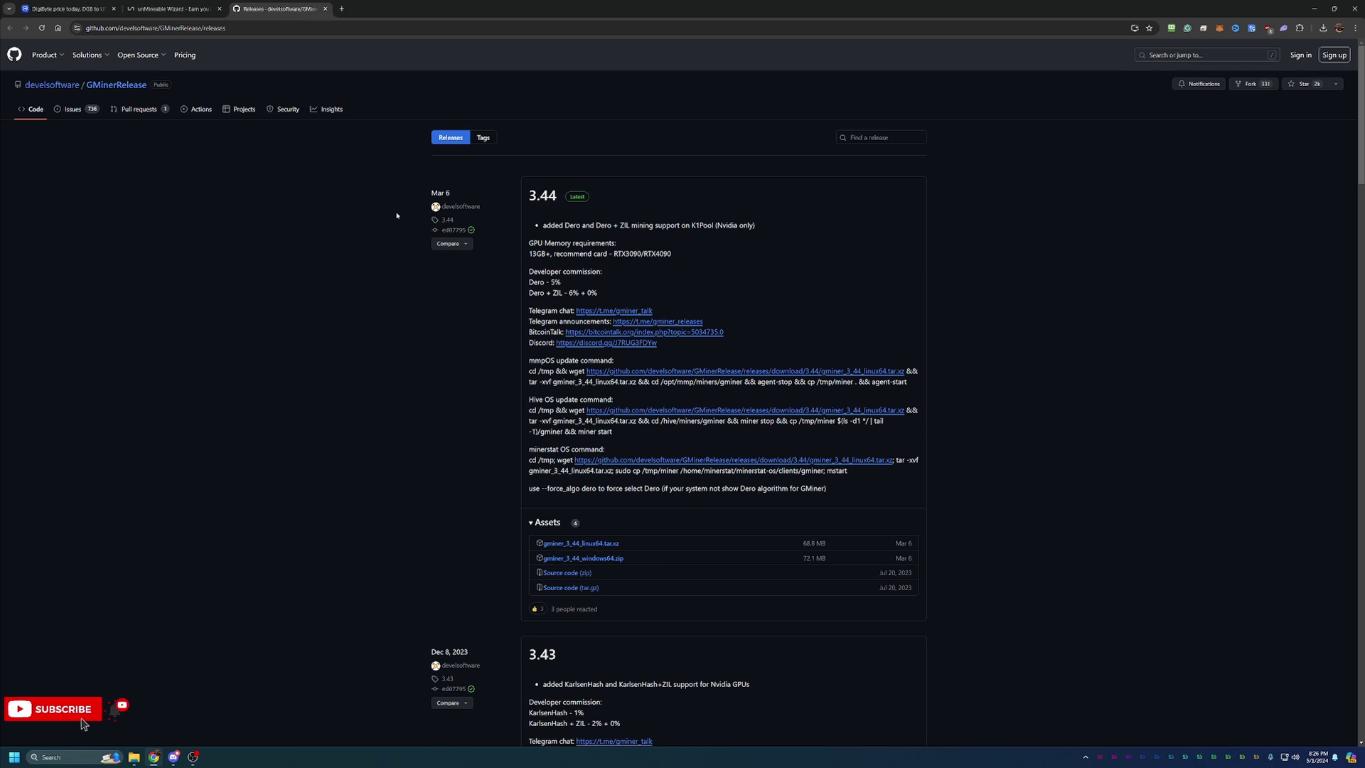
pyautogui.click(209, 9)
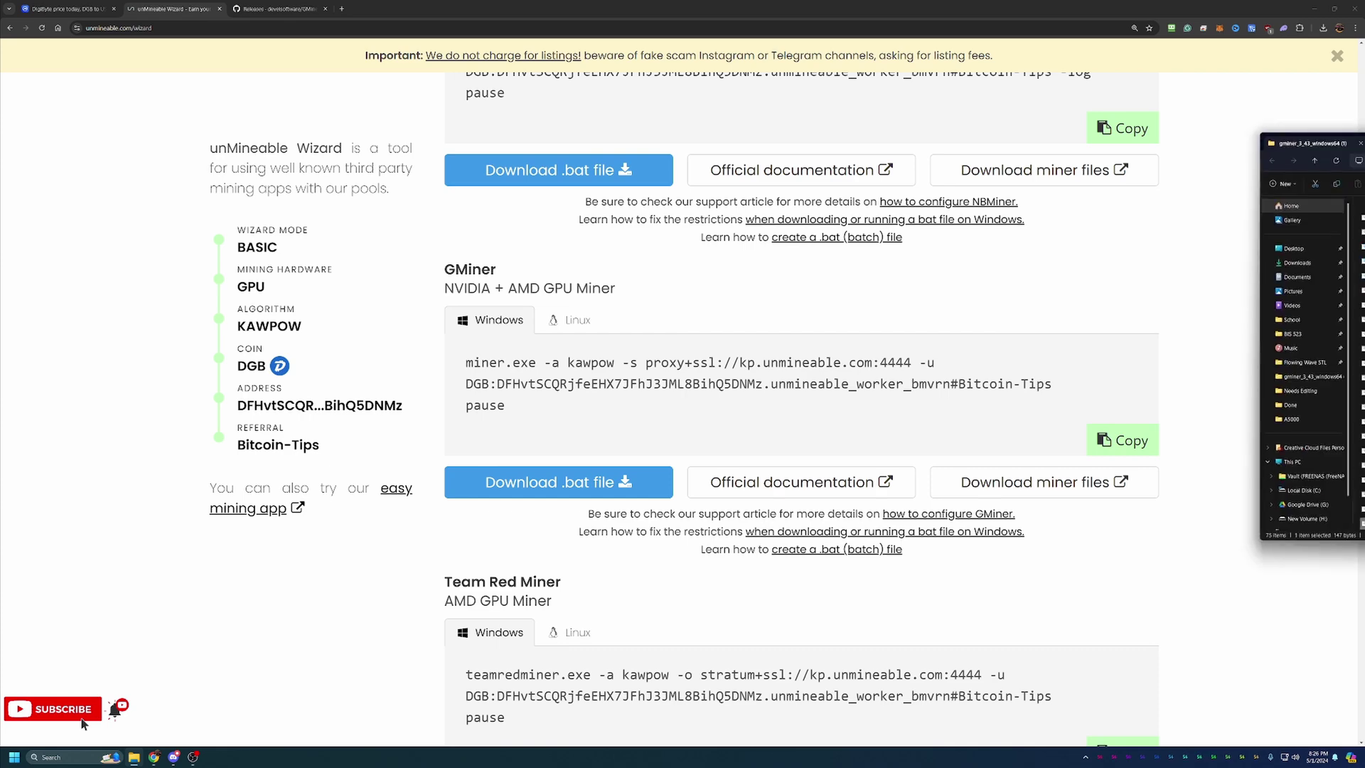
# Run unmineable-DGB-kawpow-gminer.bat from the gminer folder and expand the SmartScreen warning details
pyautogui.moveTo(1364, 132); pyautogui.dragTo(747, 118)
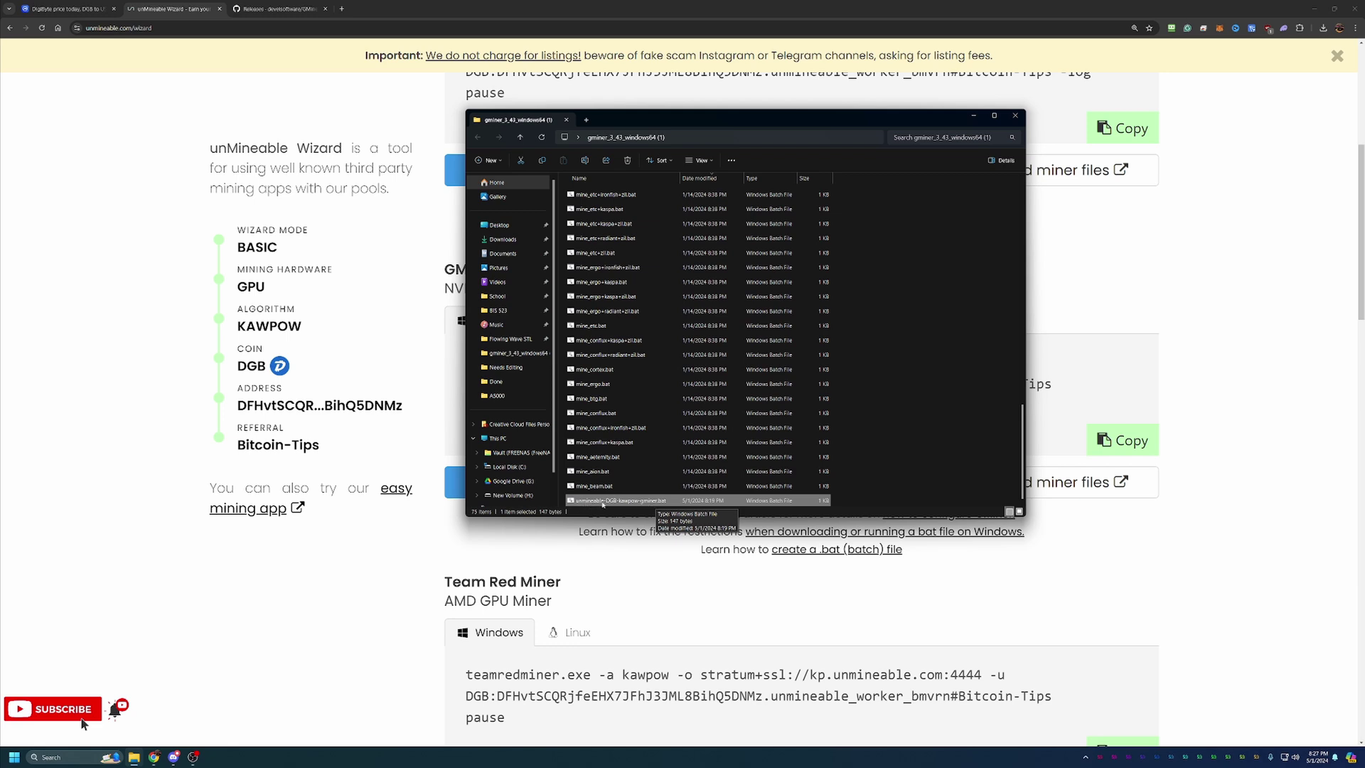
pyautogui.doubleClick(678, 502)
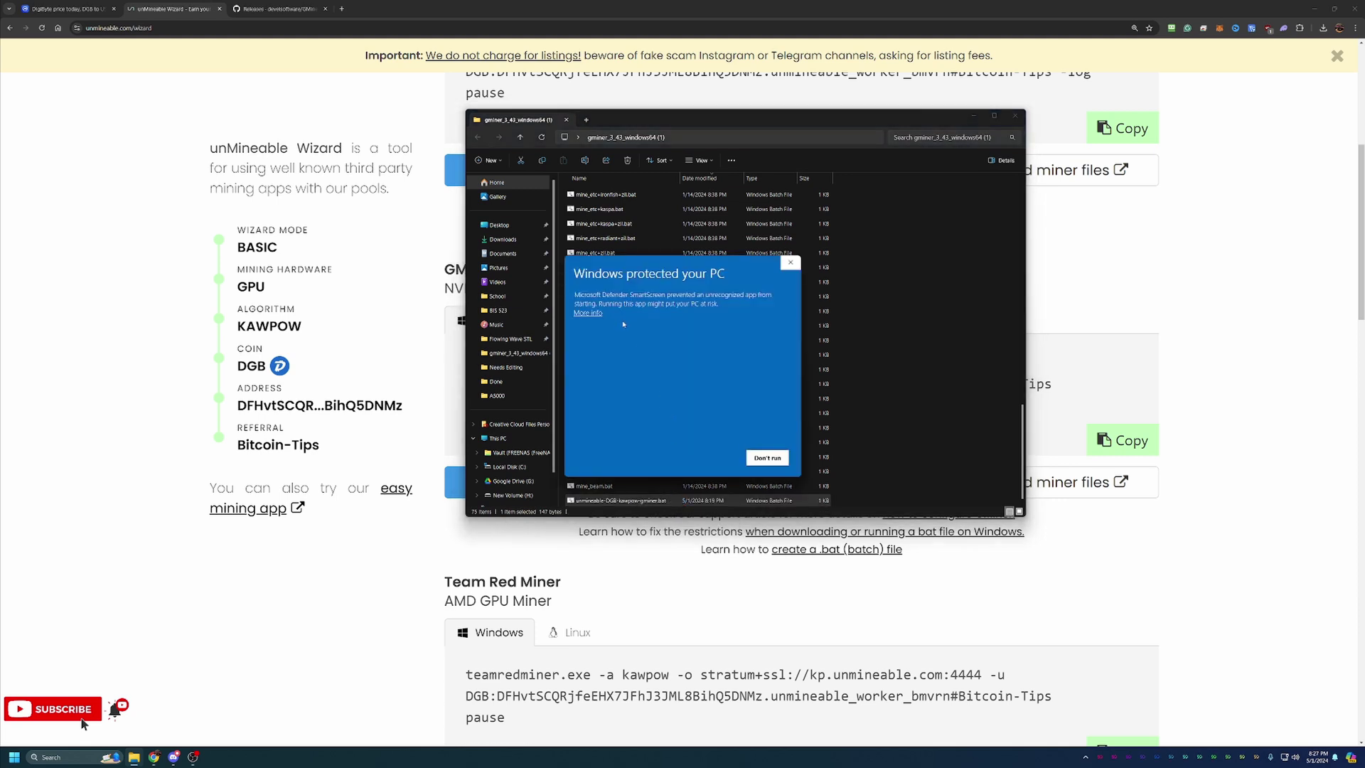
pyautogui.click(598, 315)
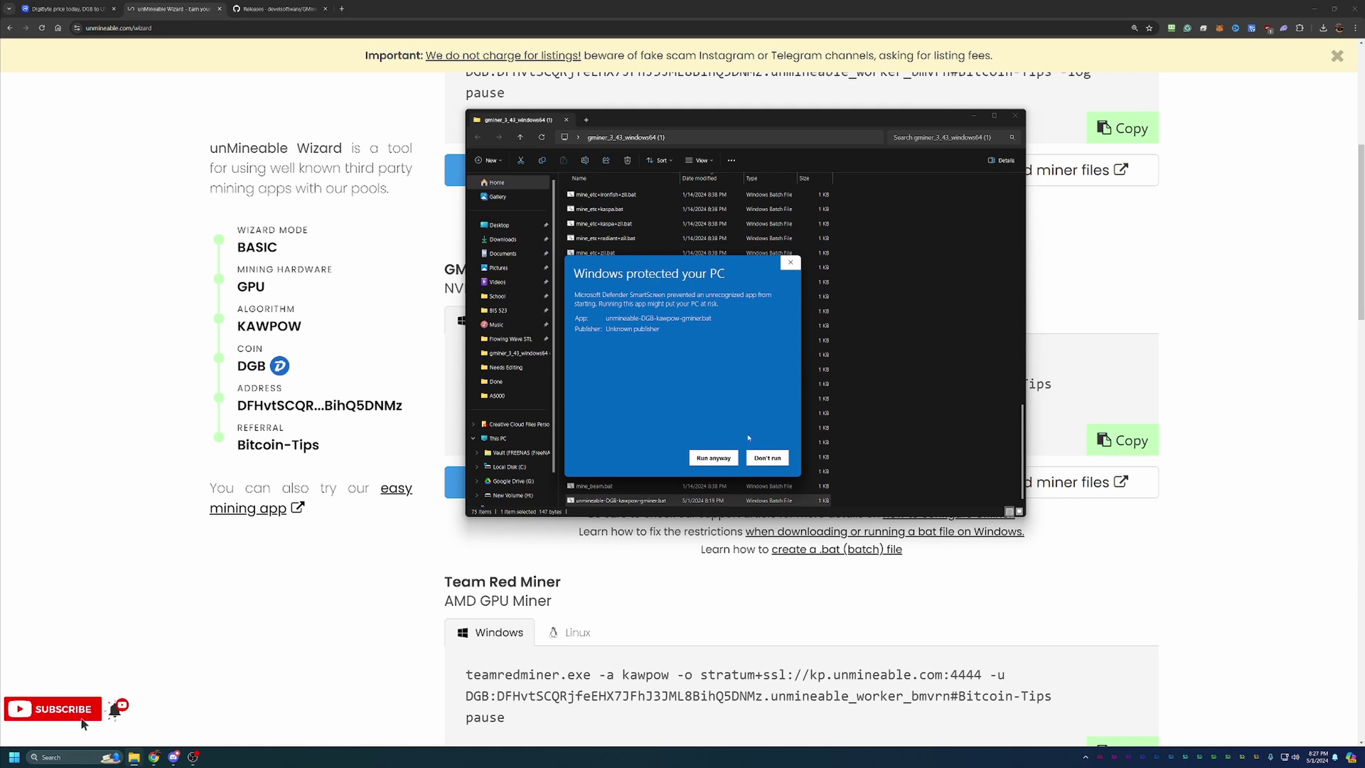
# Run the batch file anyway, watch GMiner hash DGB at about 23.96 MH/s, then close it
pyautogui.click(714, 458)
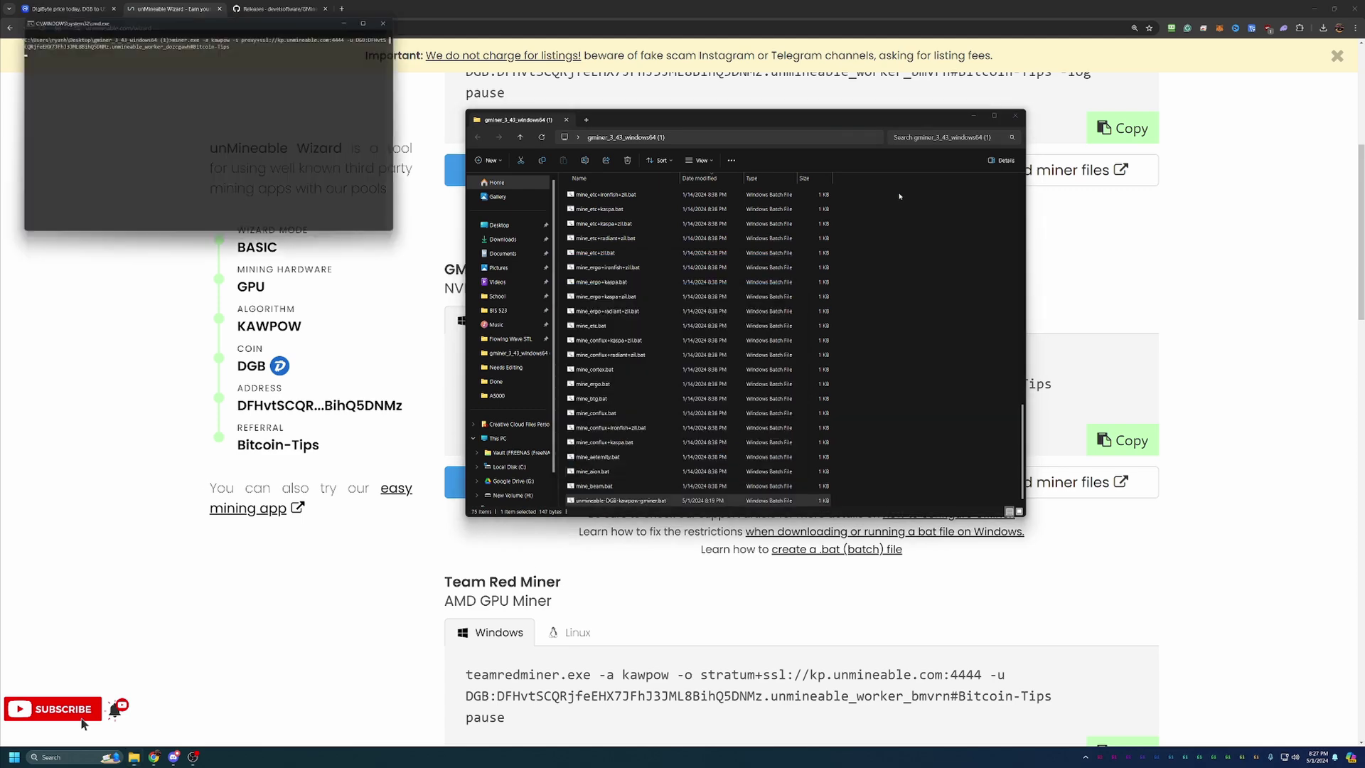
pyautogui.click(974, 115)
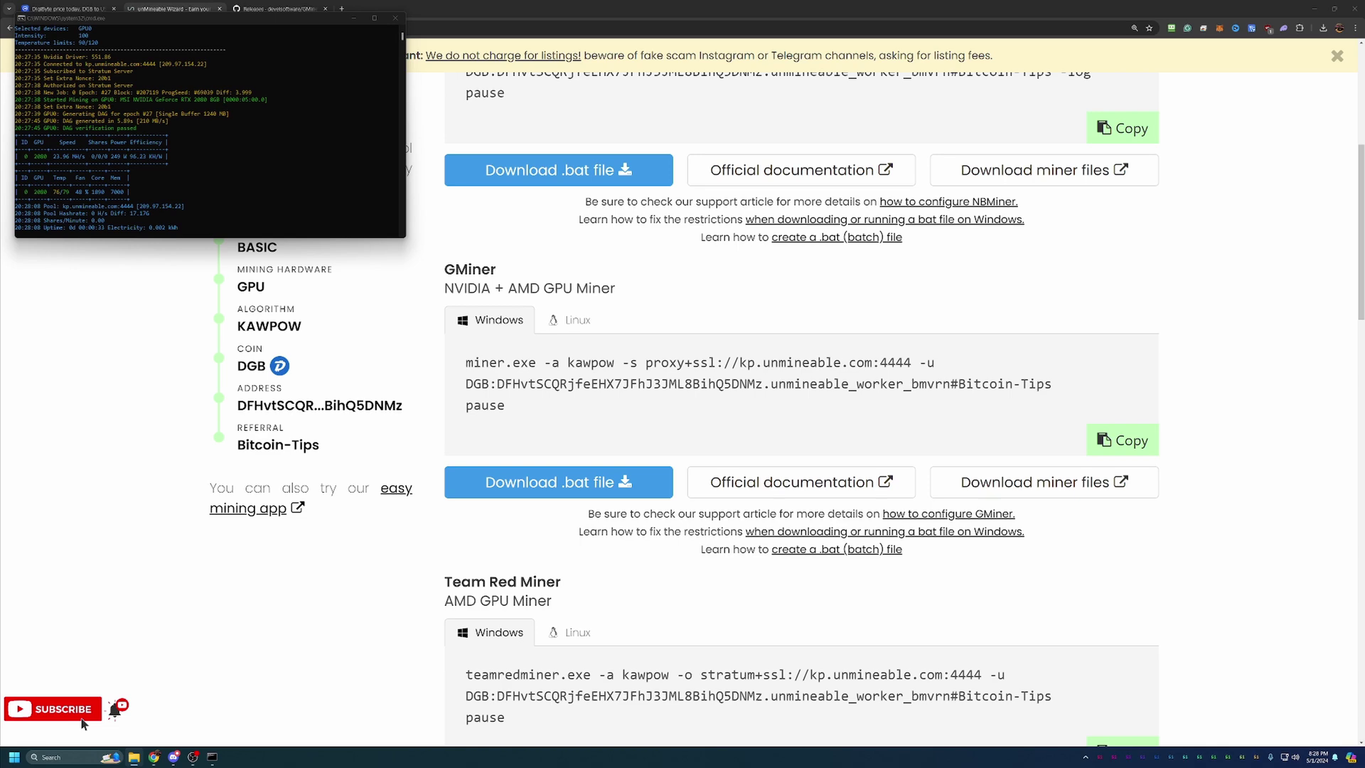
pyautogui.moveTo(297, 24); pyautogui.dragTo(804, 266)
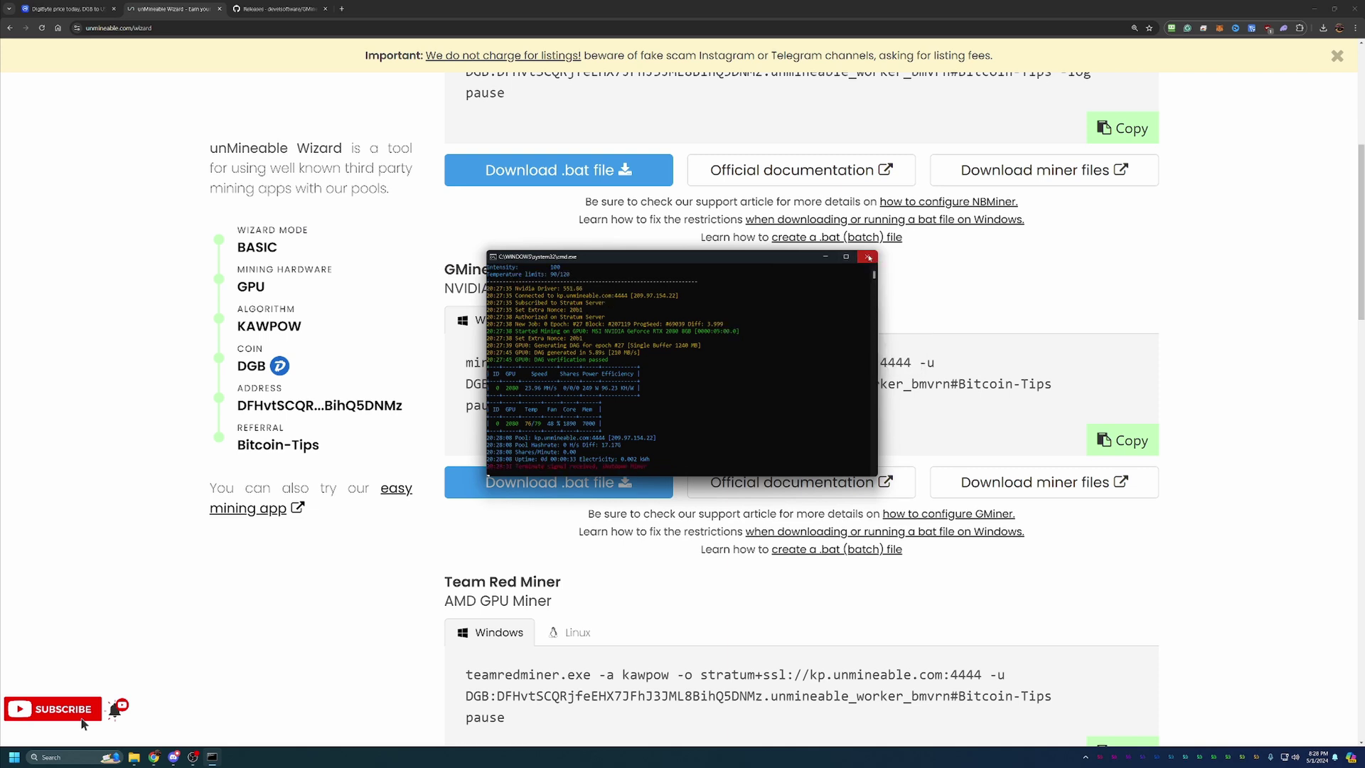
pyautogui.click(868, 258)
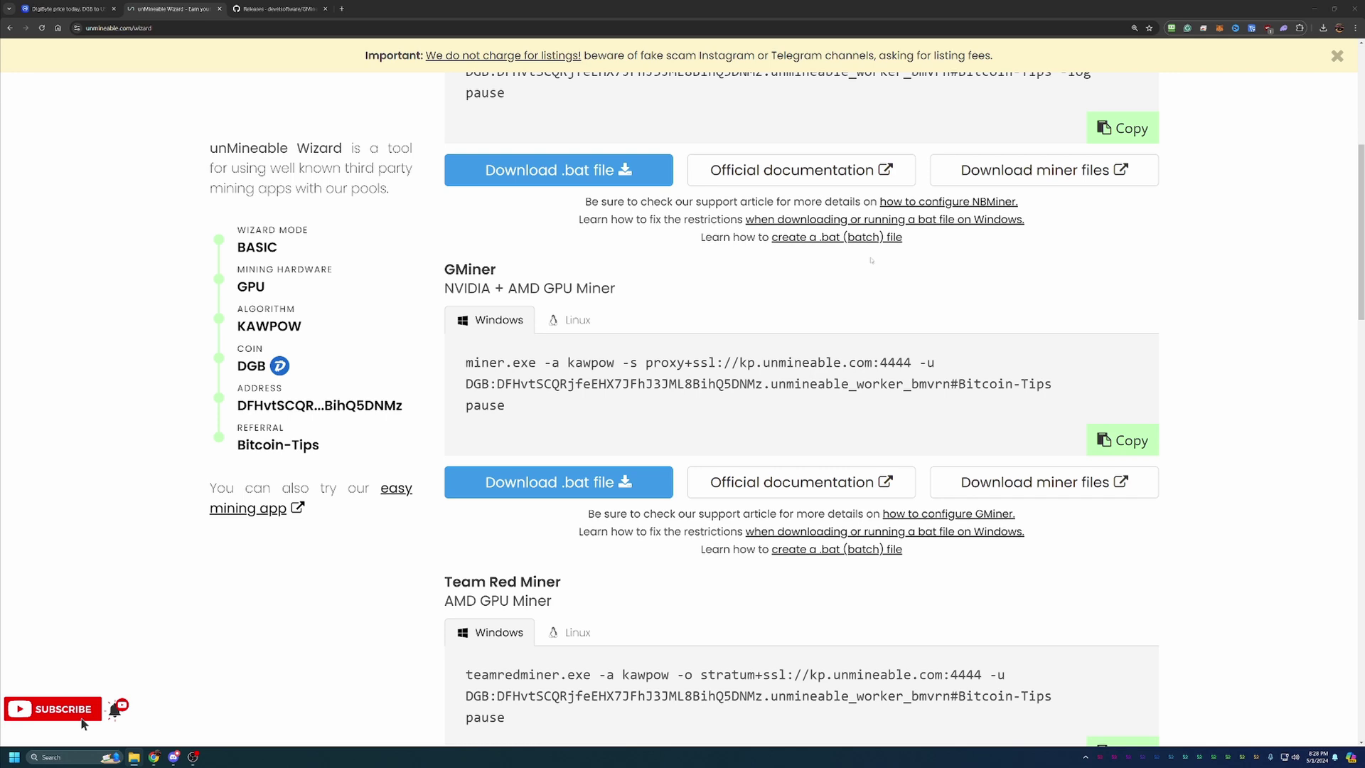